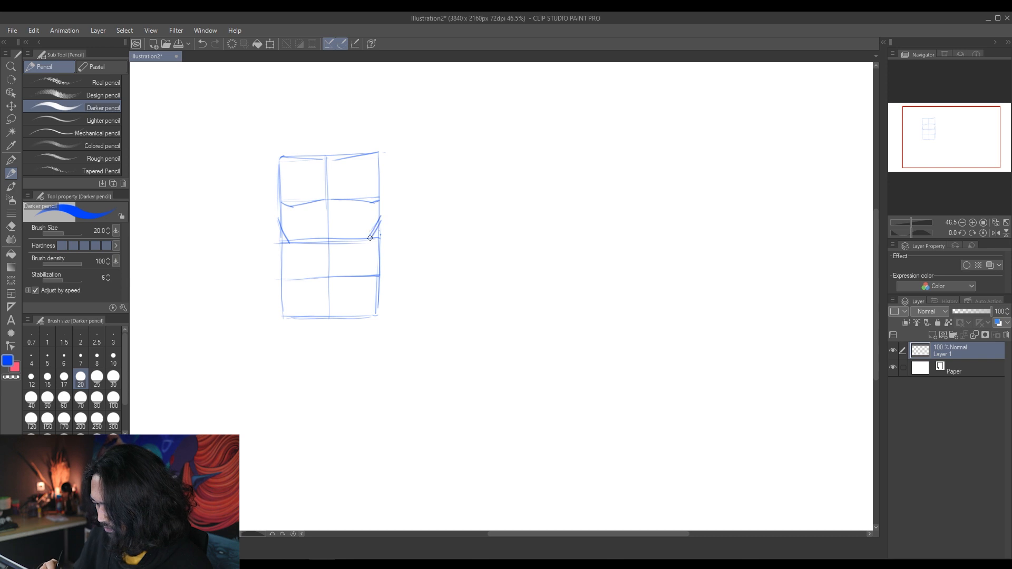
Step: Sketch the waist contours and the flaring hip lines inside the lower half of the male torso box
{"action": "left_click_drag", "start_coordinate": [371, 238], "coordinate": [367, 287]}
{"action": "left_click_drag", "start_coordinate": [291, 285], "coordinate": [283, 316]}
{"action": "left_click_drag", "start_coordinate": [368, 288], "coordinate": [377, 316]}
Step: Sketch the sloping shoulder and collarbone lines and the arch beneath the ribcage on the male torso
{"action": "left_click_drag", "start_coordinate": [270, 160], "coordinate": [290, 154]}
{"action": "left_click_drag", "start_coordinate": [375, 151], "coordinate": [383, 155]}
{"action": "left_click_drag", "start_coordinate": [279, 158], "coordinate": [309, 151]}
{"action": "left_click_drag", "start_coordinate": [358, 148], "coordinate": [367, 150]}
{"action": "left_click_drag", "start_coordinate": [305, 239], "coordinate": [369, 239]}
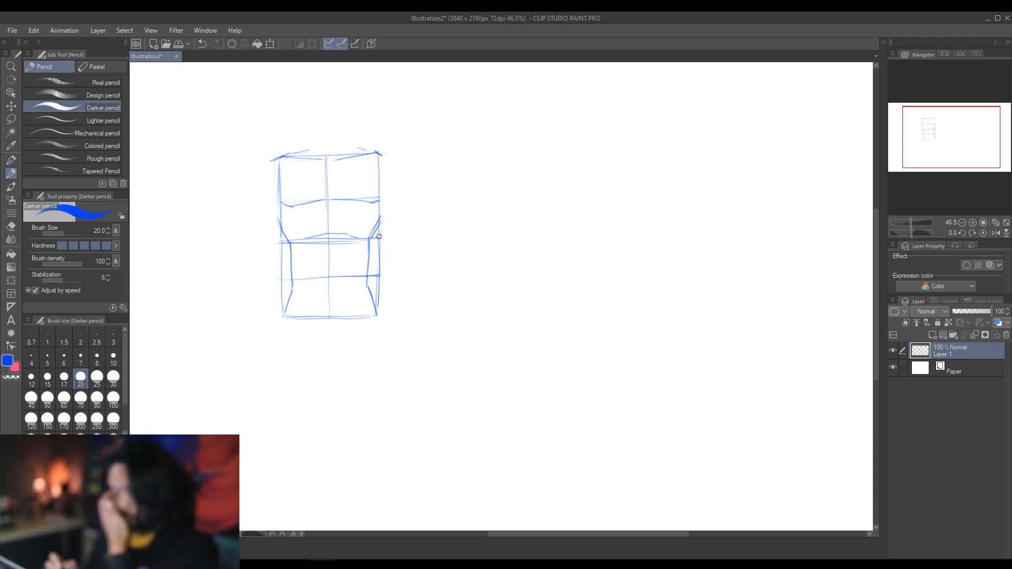
Step: Sketch the male torso's lower chest edge and side, and round shoulder joints beside the chest
{"action": "left_click_drag", "start_coordinate": [275, 200], "coordinate": [315, 206]}
{"action": "left_click_drag", "start_coordinate": [274, 161], "coordinate": [276, 194]}
{"action": "mouse_move", "coordinate": [380, 177]}
{"action": "left_mouse_down"}
{"action": "mouse_move", "coordinate": [410, 158]}
{"action": "mouse_move", "coordinate": [407, 186]}
{"action": "left_mouse_up"}
Step: Sketch a pelvis wedge tapering downward from the base of the male torso box
{"action": "left_click_drag", "start_coordinate": [319, 353], "coordinate": [286, 321]}
{"action": "left_click_drag", "start_coordinate": [377, 318], "coordinate": [336, 363]}
{"action": "mouse_move", "coordinate": [284, 318]}
{"action": "left_mouse_down"}
{"action": "mouse_move", "coordinate": [319, 369]}
{"action": "mouse_move", "coordinate": [340, 367]}
{"action": "mouse_move", "coordinate": [376, 320]}
{"action": "left_mouse_up"}
Step: Darken the male torso's outline along the ribcage, collarbone, waist and hips
{"action": "left_click_drag", "start_coordinate": [371, 240], "coordinate": [367, 275]}
{"action": "left_click_drag", "start_coordinate": [274, 219], "coordinate": [290, 245]}
{"action": "left_click_drag", "start_coordinate": [383, 225], "coordinate": [334, 247]}
{"action": "left_click_drag", "start_coordinate": [276, 160], "coordinate": [305, 151]}
{"action": "left_click_drag", "start_coordinate": [387, 218], "coordinate": [378, 225]}
{"action": "mouse_move", "coordinate": [278, 228]}
{"action": "left_mouse_down"}
{"action": "mouse_move", "coordinate": [291, 286]}
{"action": "mouse_move", "coordinate": [284, 315]}
{"action": "left_mouse_up"}
{"action": "left_click_drag", "start_coordinate": [369, 239], "coordinate": [368, 287]}
{"action": "left_click_drag", "start_coordinate": [369, 288], "coordinate": [376, 312]}
{"action": "left_click_drag", "start_coordinate": [291, 285], "coordinate": [283, 316]}
{"action": "left_click_drag", "start_coordinate": [386, 217], "coordinate": [378, 227]}
Step: Define the male torso's chest edge, bulging chest sides, rib marks, sternum line and lower abdominal curves
{"action": "left_click_drag", "start_coordinate": [278, 199], "coordinate": [332, 199]}
{"action": "mouse_move", "coordinate": [275, 160]}
{"action": "left_mouse_down"}
{"action": "mouse_move", "coordinate": [311, 152]}
{"action": "mouse_move", "coordinate": [276, 222]}
{"action": "left_mouse_up"}
{"action": "left_click_drag", "start_coordinate": [383, 157], "coordinate": [382, 226]}
{"action": "left_click_drag", "start_coordinate": [274, 211], "coordinate": [280, 223]}
{"action": "mouse_move", "coordinate": [383, 205]}
{"action": "left_mouse_down"}
{"action": "mouse_move", "coordinate": [368, 230]}
{"action": "mouse_move", "coordinate": [345, 234]}
{"action": "mouse_move", "coordinate": [350, 213]}
{"action": "left_mouse_up"}
{"action": "left_click_drag", "start_coordinate": [326, 170], "coordinate": [327, 199]}
{"action": "left_click_drag", "start_coordinate": [299, 292], "coordinate": [312, 321]}
{"action": "left_click_drag", "start_coordinate": [361, 273], "coordinate": [352, 321]}
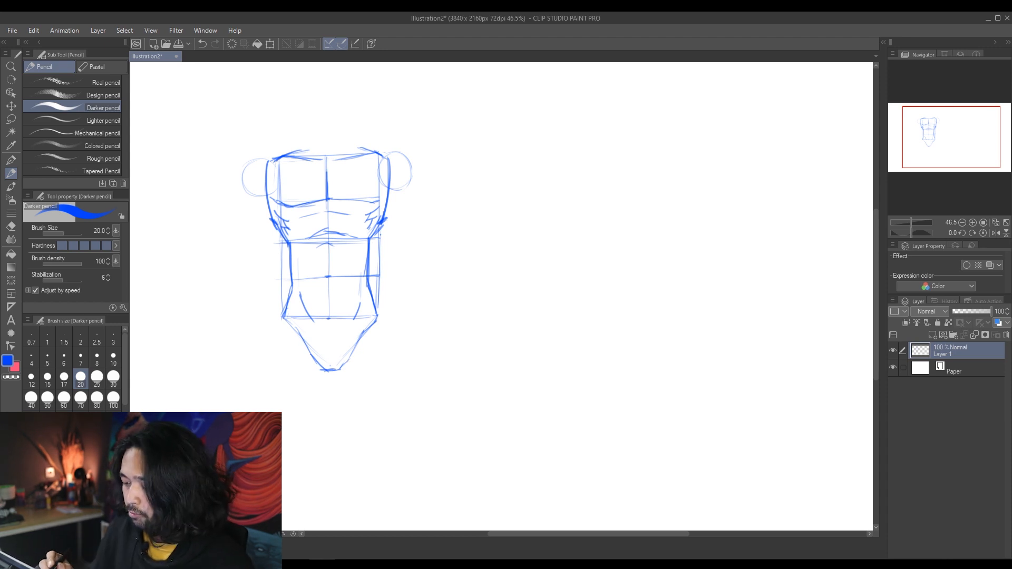
Step: Add double-headed width arrows above the shoulders and below the pelvis of the male torso, joined by two downward-tapering lines
{"action": "mouse_move", "coordinate": [251, 144]}
{"action": "left_mouse_down"}
{"action": "mouse_move", "coordinate": [401, 141]}
{"action": "mouse_move", "coordinate": [258, 150]}
{"action": "left_mouse_up"}
{"action": "left_click_drag", "start_coordinate": [398, 136], "coordinate": [399, 148]}
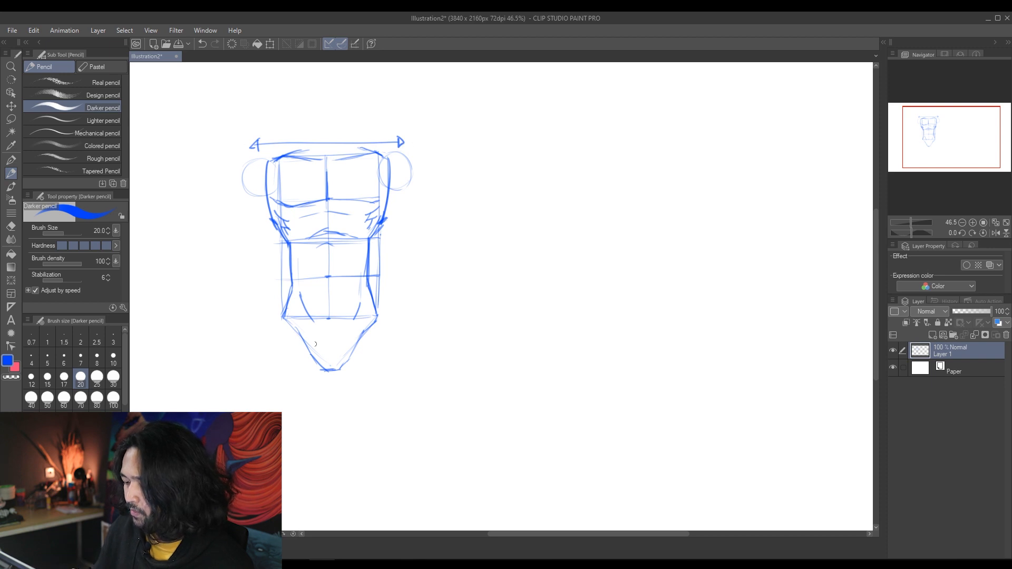
{"action": "left_click_drag", "start_coordinate": [292, 389], "coordinate": [376, 392]}
{"action": "left_click_drag", "start_coordinate": [289, 387], "coordinate": [289, 392]}
{"action": "left_click_drag", "start_coordinate": [260, 141], "coordinate": [294, 393]}
{"action": "left_click_drag", "start_coordinate": [399, 152], "coordinate": [368, 393]}
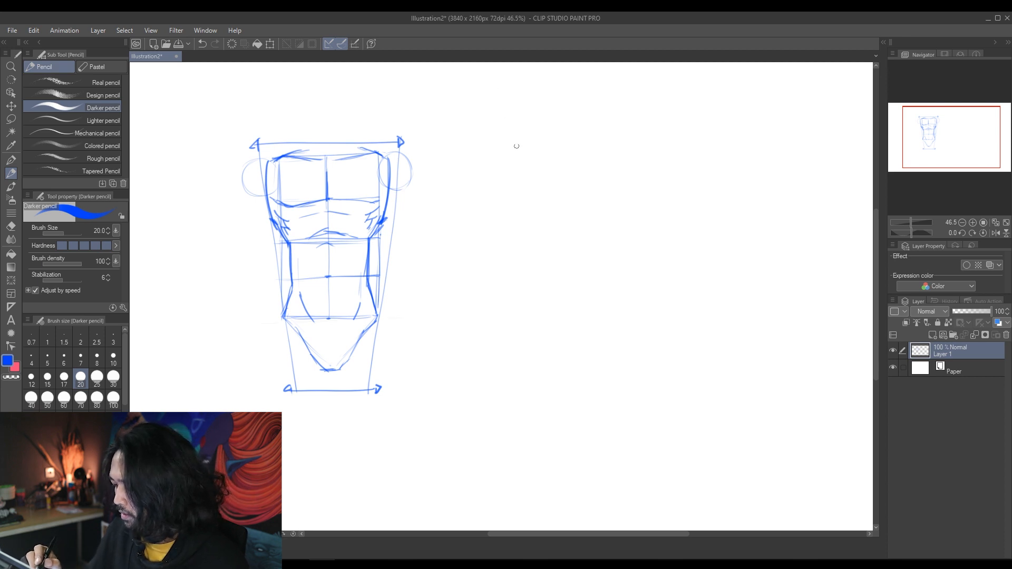
Step: Draw a second torso box beside the male torso, divided by a vertical centre line and horizontal guides into four rows
{"action": "mouse_move", "coordinate": [468, 150]}
{"action": "left_mouse_down"}
{"action": "mouse_move", "coordinate": [468, 222]}
{"action": "mouse_move", "coordinate": [543, 150]}
{"action": "mouse_move", "coordinate": [563, 232]}
{"action": "left_mouse_up"}
{"action": "mouse_move", "coordinate": [468, 235]}
{"action": "left_mouse_down"}
{"action": "mouse_move", "coordinate": [558, 235]}
{"action": "mouse_move", "coordinate": [467, 306]}
{"action": "mouse_move", "coordinate": [563, 309]}
{"action": "left_mouse_up"}
{"action": "left_click_drag", "start_coordinate": [562, 227], "coordinate": [562, 307]}
{"action": "left_click_drag", "start_coordinate": [514, 151], "coordinate": [513, 309]}
{"action": "left_click_drag", "start_coordinate": [468, 194], "coordinate": [560, 194]}
{"action": "left_click_drag", "start_coordinate": [468, 275], "coordinate": [512, 274]}
{"action": "left_click_drag", "start_coordinate": [512, 274], "coordinate": [565, 275]}
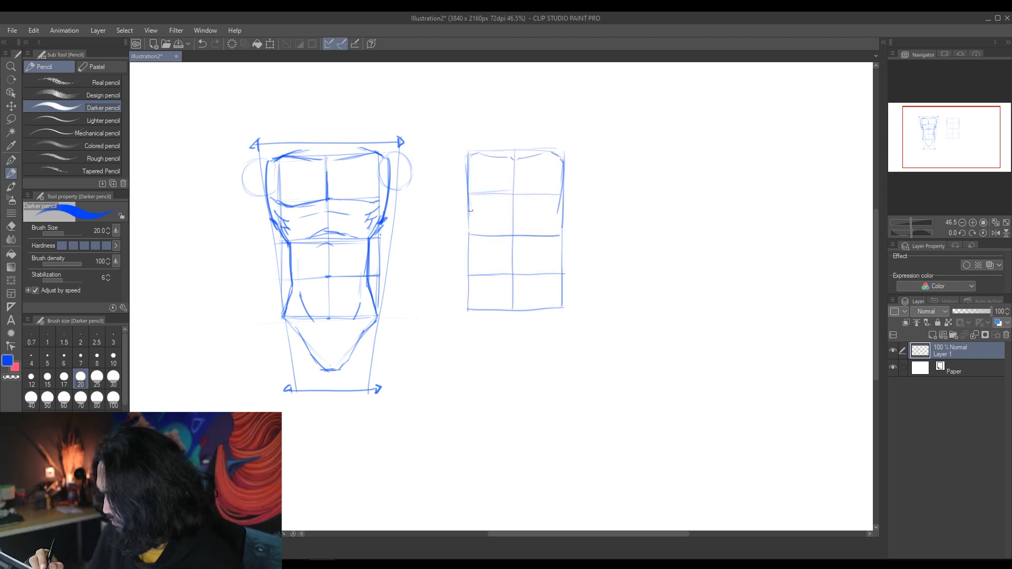
Step: Sketch inward-curving waist sides and outward-flaring hips over the second torso box
{"action": "left_click_drag", "start_coordinate": [467, 198], "coordinate": [478, 242]}
{"action": "left_click_drag", "start_coordinate": [470, 207], "coordinate": [479, 242]}
{"action": "left_click_drag", "start_coordinate": [561, 197], "coordinate": [551, 248]}
{"action": "left_click_drag", "start_coordinate": [474, 230], "coordinate": [486, 260]}
{"action": "left_click_drag", "start_coordinate": [556, 221], "coordinate": [544, 261]}
{"action": "left_click_drag", "start_coordinate": [477, 236], "coordinate": [455, 310]}
{"action": "left_click_drag", "start_coordinate": [549, 234], "coordinate": [570, 308]}
Step: Try round breast curves on the second torso's chest and undo the last three strokes
{"action": "left_click_drag", "start_coordinate": [468, 205], "coordinate": [489, 216]}
{"action": "mouse_move", "coordinate": [488, 163]}
{"action": "left_mouse_down"}
{"action": "mouse_move", "coordinate": [500, 213]}
{"action": "mouse_move", "coordinate": [558, 212]}
{"action": "left_mouse_up"}
{"action": "key", "text": "ctrl+z"}
{"action": "key", "text": "ctrl+z"}
{"action": "key", "text": "ctrl+z"}
{"action": "key", "text": "ctrl+z"}
{"action": "key", "text": "ctrl+z"}
{"action": "key", "text": "ctrl+z"}
{"action": "key", "text": "ctrl+z"}
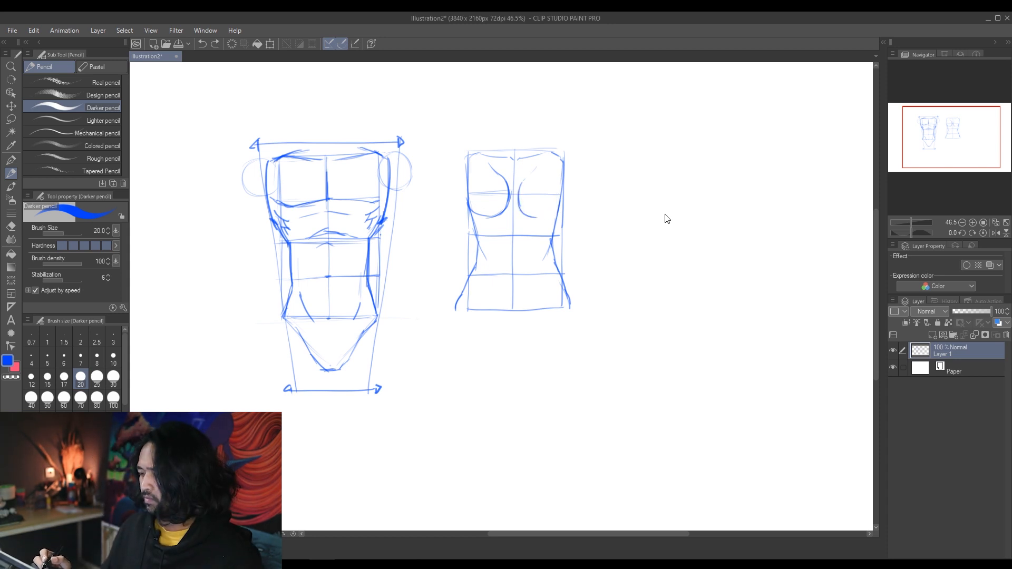
Step: Sketch the armpit lines, breast curves and collarbones on the second torso
{"action": "left_click_drag", "start_coordinate": [468, 158], "coordinate": [479, 182]}
{"action": "left_click_drag", "start_coordinate": [563, 160], "coordinate": [554, 179]}
{"action": "mouse_move", "coordinate": [480, 180]}
{"action": "left_mouse_down"}
{"action": "mouse_move", "coordinate": [474, 191]}
{"action": "mouse_move", "coordinate": [487, 223]}
{"action": "mouse_move", "coordinate": [507, 212]}
{"action": "left_mouse_up"}
{"action": "mouse_move", "coordinate": [554, 177]}
{"action": "left_mouse_down"}
{"action": "mouse_move", "coordinate": [564, 205]}
{"action": "mouse_move", "coordinate": [551, 224]}
{"action": "left_mouse_up"}
{"action": "mouse_move", "coordinate": [523, 209]}
{"action": "left_mouse_down"}
{"action": "mouse_move", "coordinate": [532, 224]}
{"action": "mouse_move", "coordinate": [558, 216]}
{"action": "left_mouse_up"}
{"action": "left_click_drag", "start_coordinate": [511, 158], "coordinate": [474, 154]}
{"action": "left_click_drag", "start_coordinate": [467, 164], "coordinate": [478, 222]}
{"action": "left_click_drag", "start_coordinate": [519, 159], "coordinate": [548, 154]}
Step: Draw the second torso's sides from the ribs through the narrow waist to the hips
{"action": "left_click_drag", "start_coordinate": [474, 219], "coordinate": [482, 250]}
{"action": "left_click_drag", "start_coordinate": [555, 220], "coordinate": [548, 250]}
{"action": "left_click_drag", "start_coordinate": [477, 255], "coordinate": [467, 289]}
{"action": "left_click_drag", "start_coordinate": [554, 241], "coordinate": [563, 285]}
Step: Sketch the V-shaped pelvis, outer thigh curves and short inner-thigh lines below the second torso
{"action": "mouse_move", "coordinate": [482, 269]}
{"action": "left_mouse_down"}
{"action": "mouse_move", "coordinate": [505, 333]}
{"action": "mouse_move", "coordinate": [527, 338]}
{"action": "left_mouse_up"}
{"action": "mouse_move", "coordinate": [551, 273]}
{"action": "left_mouse_down"}
{"action": "mouse_move", "coordinate": [522, 341]}
{"action": "mouse_move", "coordinate": [535, 320]}
{"action": "left_mouse_up"}
{"action": "left_click_drag", "start_coordinate": [566, 285], "coordinate": [573, 311]}
{"action": "left_click_drag", "start_coordinate": [464, 284], "coordinate": [452, 357]}
{"action": "left_click_drag", "start_coordinate": [568, 296], "coordinate": [569, 366]}
{"action": "left_click_drag", "start_coordinate": [511, 342], "coordinate": [509, 360]}
{"action": "left_click_drag", "start_coordinate": [521, 341], "coordinate": [518, 359]}
Step: Erase the female torso's waist contours, redraw them curving into the hips, and mark the lower thigh ends
{"action": "left_click_drag", "start_coordinate": [476, 237], "coordinate": [486, 257]}
{"action": "left_click_drag", "start_coordinate": [548, 240], "coordinate": [548, 258]}
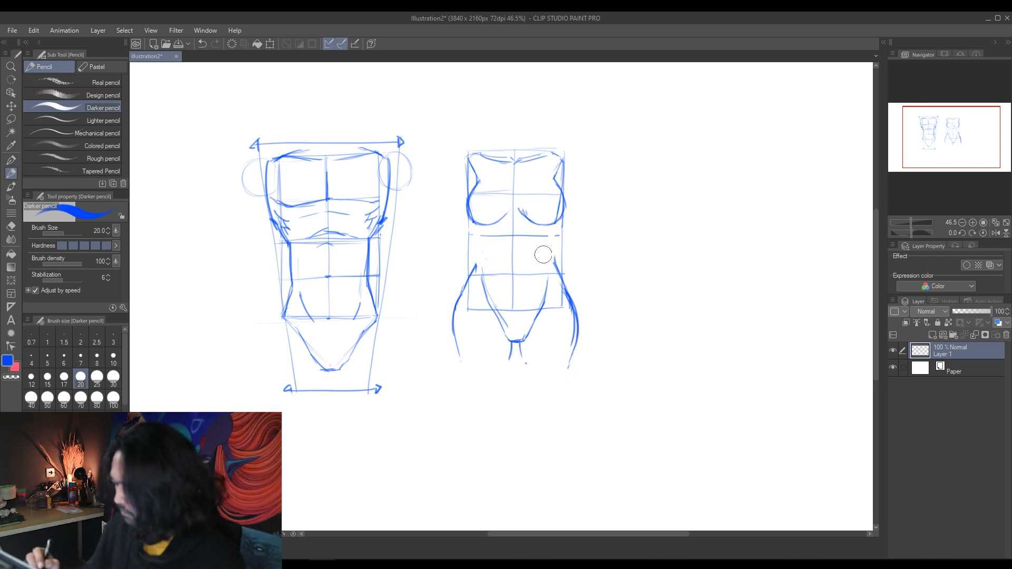
{"action": "left_click_drag", "start_coordinate": [472, 274], "coordinate": [480, 226]}
{"action": "left_click_drag", "start_coordinate": [551, 223], "coordinate": [559, 275]}
{"action": "left_click_drag", "start_coordinate": [478, 259], "coordinate": [464, 293]}
{"action": "left_click_drag", "start_coordinate": [555, 262], "coordinate": [564, 290]}
{"action": "mouse_move", "coordinate": [464, 290]}
{"action": "left_mouse_down"}
{"action": "mouse_move", "coordinate": [458, 363]}
{"action": "mouse_move", "coordinate": [496, 390]}
{"action": "left_mouse_up"}
{"action": "left_click_drag", "start_coordinate": [530, 389], "coordinate": [566, 385]}
Step: Strengthen the female torso's collarbones and centre line, and add round shoulder joints on both sides
{"action": "left_click_drag", "start_coordinate": [477, 181], "coordinate": [469, 155]}
{"action": "left_click_drag", "start_coordinate": [471, 153], "coordinate": [516, 166]}
{"action": "mouse_move", "coordinate": [468, 158]}
{"action": "left_mouse_down"}
{"action": "mouse_move", "coordinate": [453, 179]}
{"action": "mouse_move", "coordinate": [466, 191]}
{"action": "left_mouse_up"}
{"action": "mouse_move", "coordinate": [560, 160]}
{"action": "left_mouse_down"}
{"action": "mouse_move", "coordinate": [571, 181]}
{"action": "mouse_move", "coordinate": [564, 190]}
{"action": "left_mouse_up"}
{"action": "left_click_drag", "start_coordinate": [554, 153], "coordinate": [566, 185]}
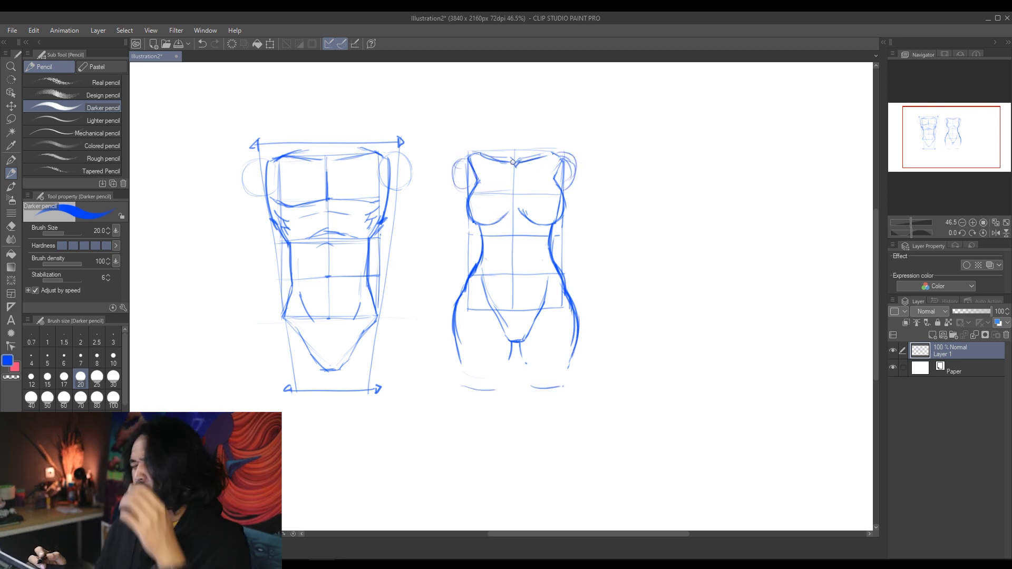
{"action": "left_click_drag", "start_coordinate": [515, 206], "coordinate": [516, 302]}
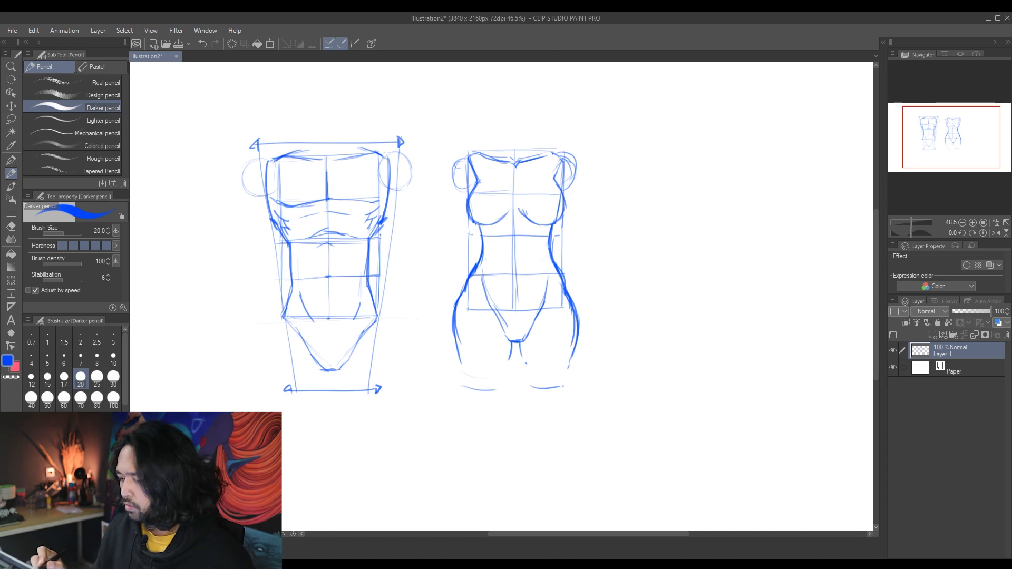
Step: Add double-headed width arrows above the shoulders and below the thighs of the female torso, with two downward-flaring side lines
{"action": "left_click_drag", "start_coordinate": [467, 141], "coordinate": [552, 134]}
{"action": "left_click_drag", "start_coordinate": [470, 139], "coordinate": [558, 139]}
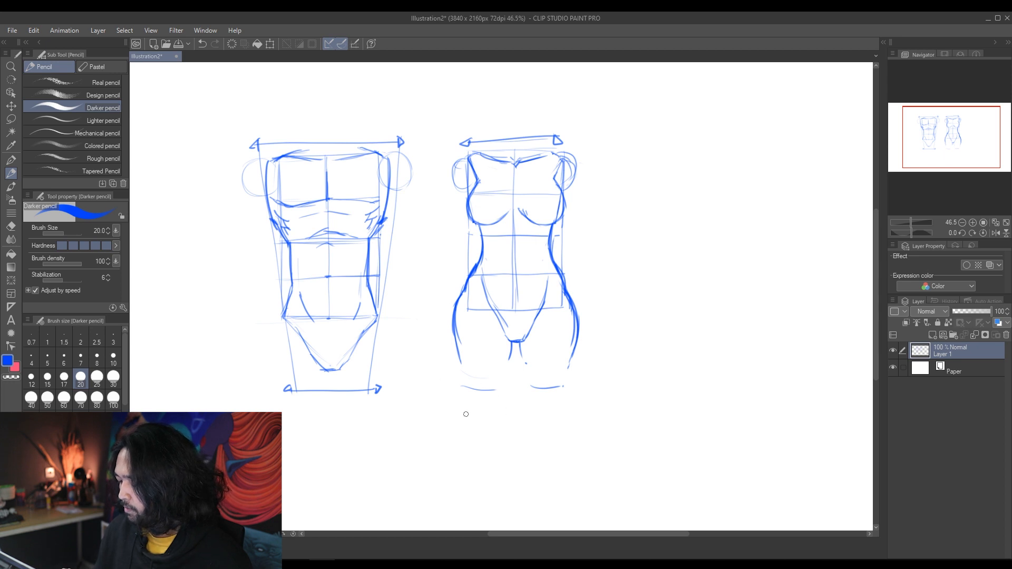
{"action": "left_click_drag", "start_coordinate": [456, 410], "coordinate": [581, 403]}
{"action": "left_click_drag", "start_coordinate": [451, 416], "coordinate": [576, 408]}
{"action": "left_click_drag", "start_coordinate": [453, 404], "coordinate": [452, 416]}
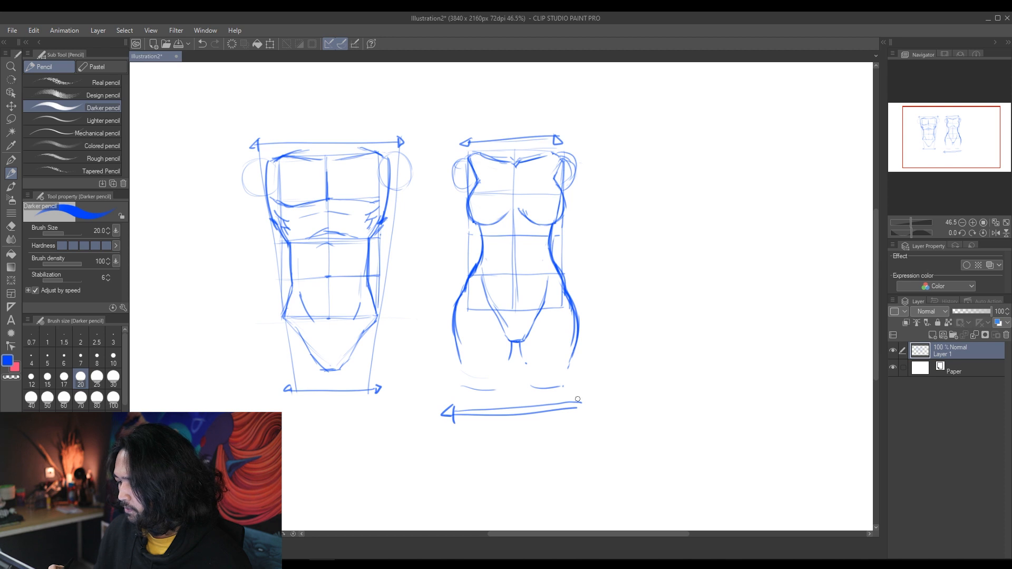
{"action": "left_click_drag", "start_coordinate": [579, 400], "coordinate": [580, 414]}
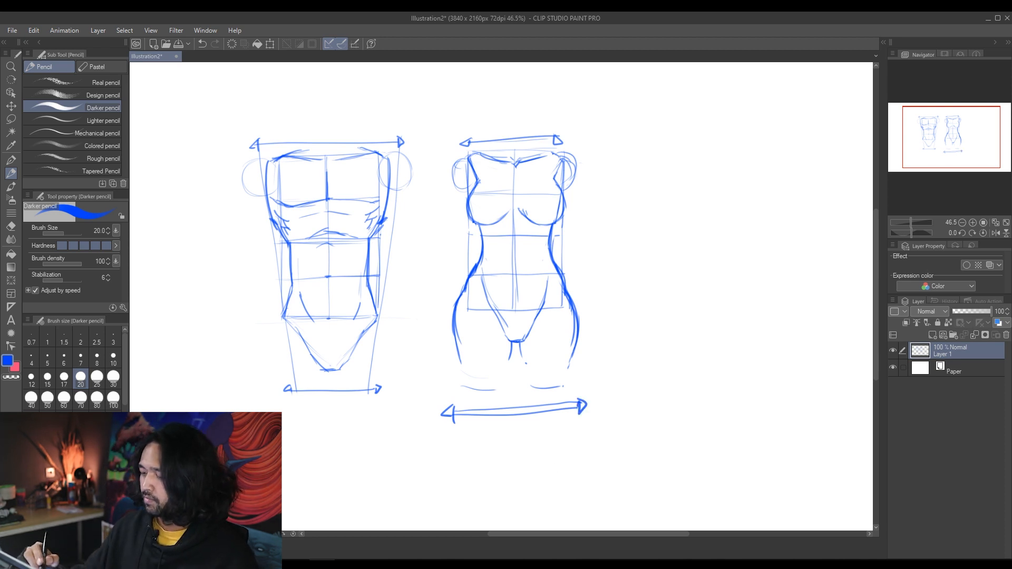
{"action": "left_click_drag", "start_coordinate": [471, 149], "coordinate": [441, 373]}
{"action": "left_click_drag", "start_coordinate": [560, 194], "coordinate": [586, 388]}
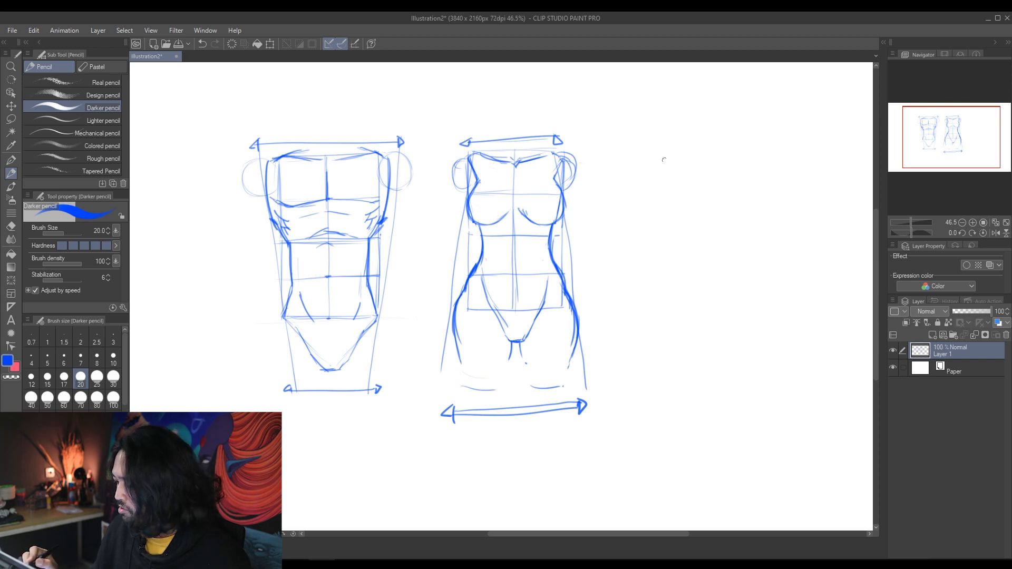
Step: Draw a downward-tapering trapezoid and an upward-tapering one beside the torsos, marked with the male and female symbols
{"action": "mouse_move", "coordinate": [637, 170]}
{"action": "left_mouse_down"}
{"action": "mouse_move", "coordinate": [684, 169]}
{"action": "mouse_move", "coordinate": [652, 242]}
{"action": "left_mouse_up"}
{"action": "left_click_drag", "start_coordinate": [685, 170], "coordinate": [665, 242]}
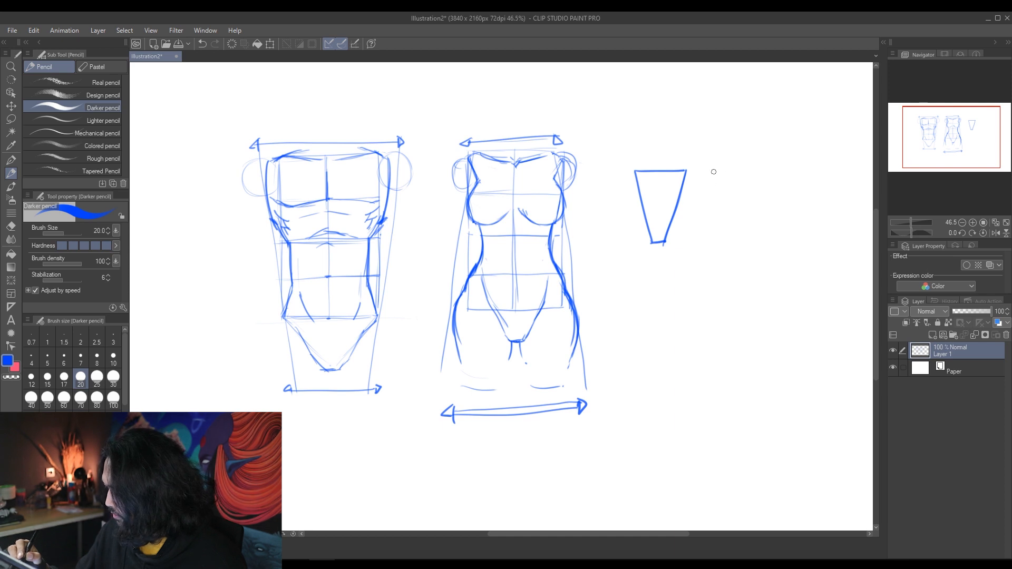
{"action": "mouse_move", "coordinate": [711, 175]}
{"action": "left_mouse_down"}
{"action": "mouse_move", "coordinate": [694, 243]}
{"action": "mouse_move", "coordinate": [734, 242]}
{"action": "left_mouse_up"}
{"action": "mouse_move", "coordinate": [712, 173]}
{"action": "left_mouse_down"}
{"action": "mouse_move", "coordinate": [724, 171]}
{"action": "mouse_move", "coordinate": [742, 243]}
{"action": "left_mouse_up"}
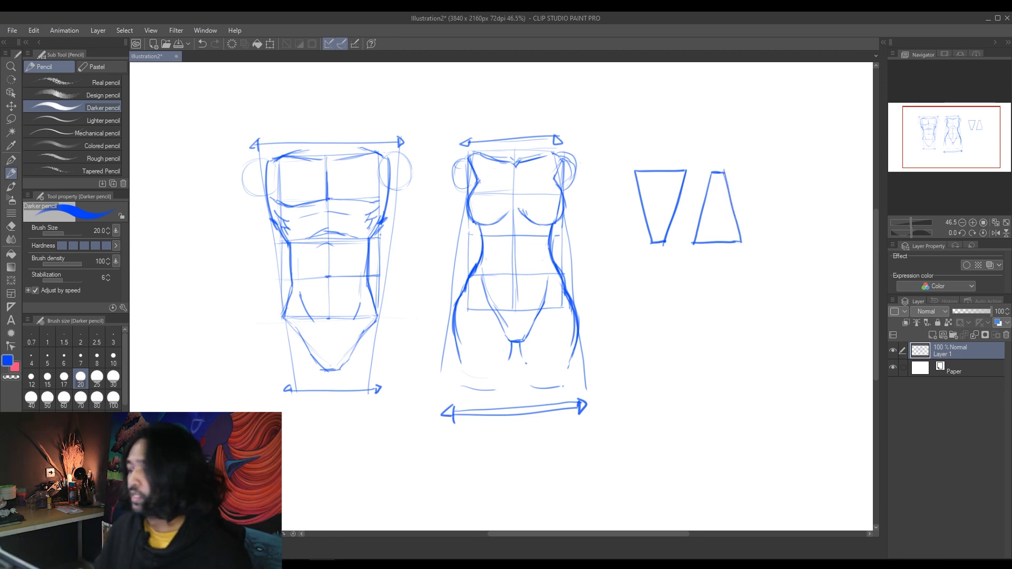
{"action": "left_click_drag", "start_coordinate": [652, 156], "coordinate": [659, 150]}
{"action": "mouse_move", "coordinate": [660, 150]}
{"action": "left_mouse_down"}
{"action": "mouse_move", "coordinate": [668, 139]}
{"action": "mouse_move", "coordinate": [731, 155]}
{"action": "left_mouse_up"}
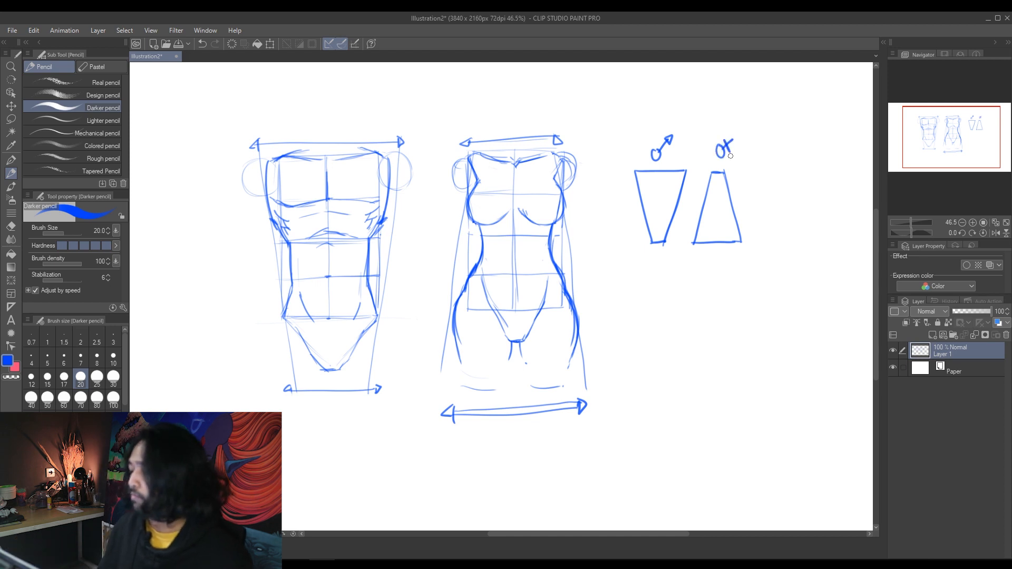
Step: Darken the sides of the male trapezoid and the wide and narrow bases of both trapezoids
{"action": "left_click_drag", "start_coordinate": [635, 171], "coordinate": [654, 242]}
{"action": "left_click_drag", "start_coordinate": [686, 171], "coordinate": [663, 249]}
{"action": "left_click_drag", "start_coordinate": [734, 242], "coordinate": [693, 245]}
{"action": "mouse_move", "coordinate": [693, 245]}
{"action": "left_mouse_down"}
{"action": "mouse_move", "coordinate": [710, 172]}
{"action": "mouse_move", "coordinate": [737, 240]}
{"action": "left_mouse_up"}
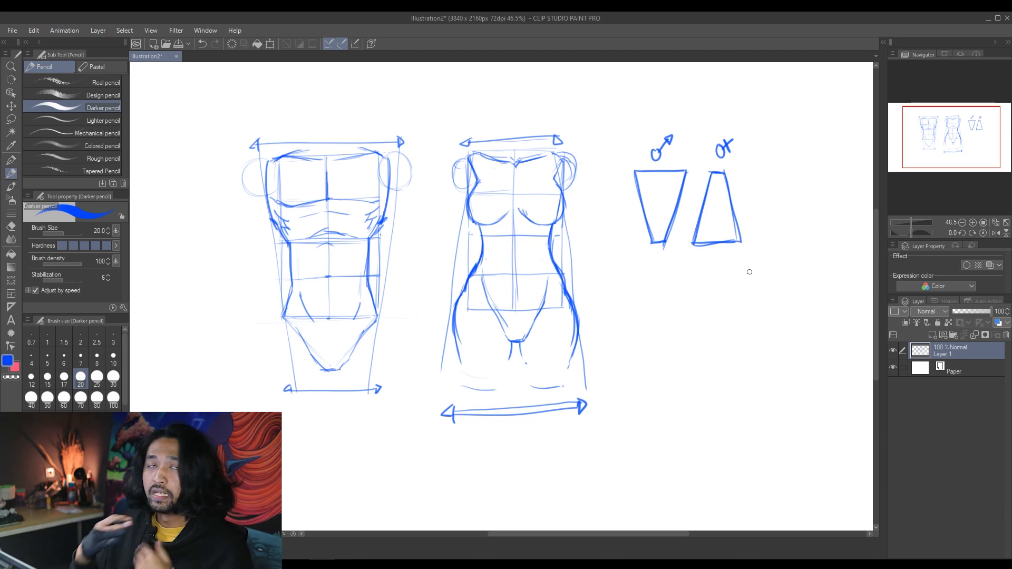
{"action": "left_click_drag", "start_coordinate": [649, 243], "coordinate": [665, 243]}
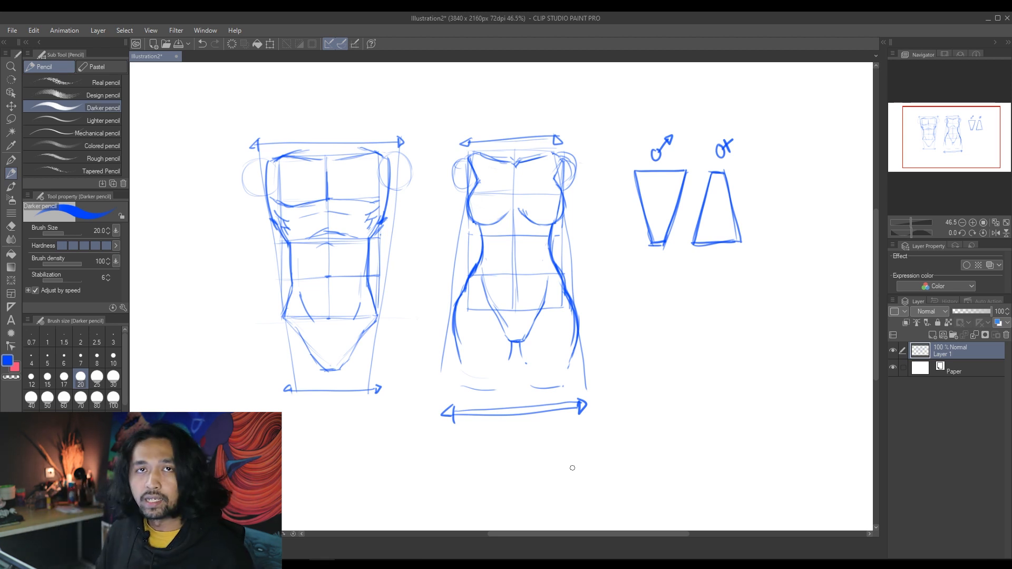
Step: Move the whole sketch layer toward the canvas's upper-left corner to free space for another drawing
{"action": "left_click_drag", "start_coordinate": [572, 468], "coordinate": [631, 488]}
{"action": "left_click", "coordinate": [10, 106]}
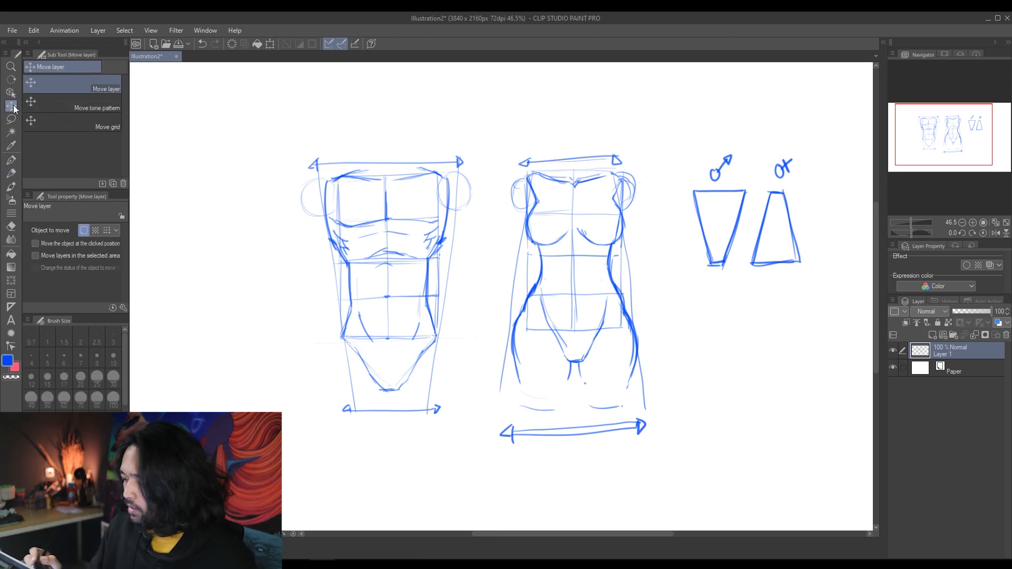
{"action": "left_click_drag", "start_coordinate": [630, 219], "coordinate": [457, 139]}
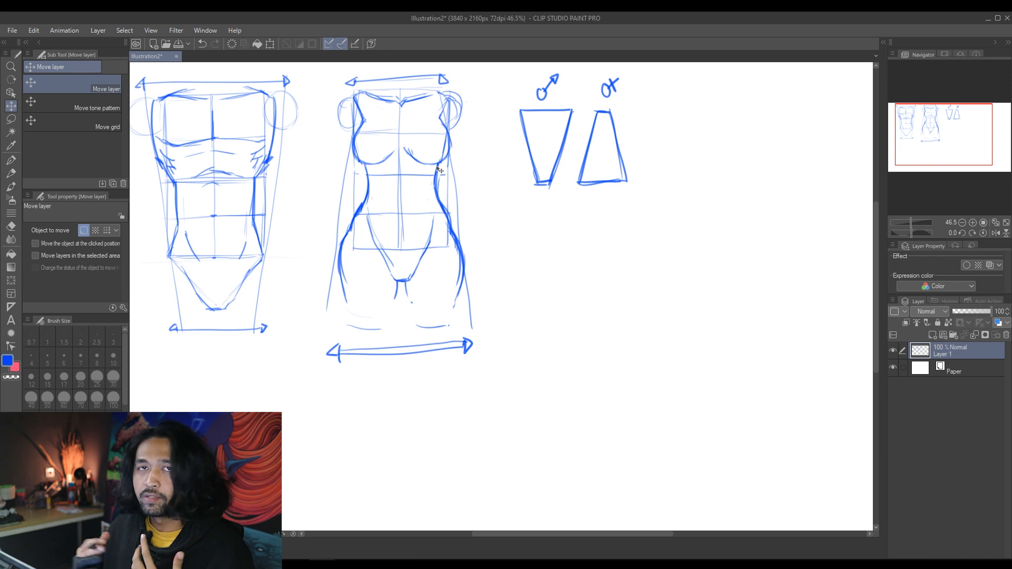
Step: With the Darker pencil, sketch a tilted three-dimensional box for the chest below the trapezoids
{"action": "key", "text": "p"}
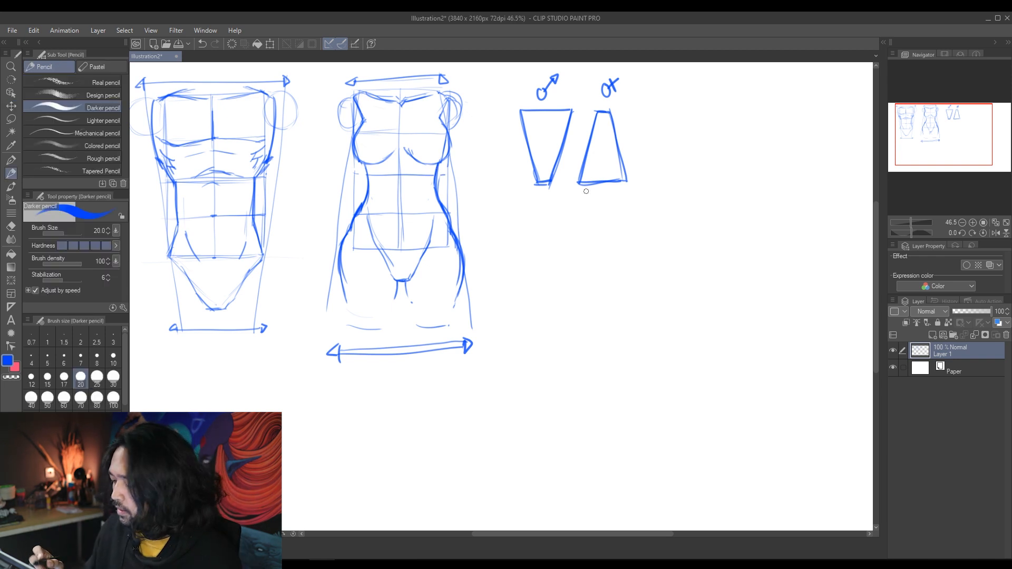
{"action": "left_click_drag", "start_coordinate": [562, 235], "coordinate": [544, 311]}
{"action": "mouse_move", "coordinate": [562, 236]}
{"action": "left_mouse_down"}
{"action": "mouse_move", "coordinate": [636, 268]}
{"action": "mouse_move", "coordinate": [617, 229]}
{"action": "mouse_move", "coordinate": [687, 257]}
{"action": "mouse_move", "coordinate": [620, 329]}
{"action": "left_mouse_up"}
{"action": "left_click_drag", "start_coordinate": [543, 309], "coordinate": [605, 357]}
{"action": "mouse_move", "coordinate": [637, 269]}
{"action": "left_mouse_down"}
{"action": "mouse_move", "coordinate": [606, 357]}
{"action": "mouse_move", "coordinate": [660, 351]}
{"action": "left_mouse_up"}
{"action": "left_click_drag", "start_coordinate": [687, 259], "coordinate": [660, 352]}
{"action": "left_click_drag", "start_coordinate": [635, 269], "coordinate": [693, 258]}
Step: Sketch a second box in perspective below the chest box, angled the other way, for the pelvis
{"action": "mouse_move", "coordinate": [556, 363]}
{"action": "left_mouse_down"}
{"action": "mouse_move", "coordinate": [607, 405]}
{"action": "mouse_move", "coordinate": [592, 395]}
{"action": "mouse_move", "coordinate": [607, 359]}
{"action": "mouse_move", "coordinate": [663, 388]}
{"action": "mouse_move", "coordinate": [625, 412]}
{"action": "mouse_move", "coordinate": [607, 359]}
{"action": "left_mouse_up"}
{"action": "left_click_drag", "start_coordinate": [625, 412], "coordinate": [672, 393]}
{"action": "mouse_move", "coordinate": [550, 360]}
{"action": "left_mouse_down"}
{"action": "mouse_move", "coordinate": [570, 428]}
{"action": "mouse_move", "coordinate": [623, 468]}
{"action": "left_mouse_up"}
{"action": "mouse_move", "coordinate": [562, 411]}
{"action": "left_mouse_down"}
{"action": "mouse_move", "coordinate": [624, 481]}
{"action": "mouse_move", "coordinate": [680, 449]}
{"action": "left_mouse_up"}
{"action": "left_click_drag", "start_coordinate": [668, 392], "coordinate": [683, 449]}
{"action": "left_click_drag", "start_coordinate": [615, 410], "coordinate": [625, 480]}
Step: Draw a belly ball between the two boxes and matching circles on the bellies of both front-view torsos
{"action": "mouse_move", "coordinate": [575, 338]}
{"action": "left_mouse_down"}
{"action": "mouse_move", "coordinate": [590, 380]}
{"action": "mouse_move", "coordinate": [638, 363]}
{"action": "mouse_move", "coordinate": [635, 388]}
{"action": "left_mouse_up"}
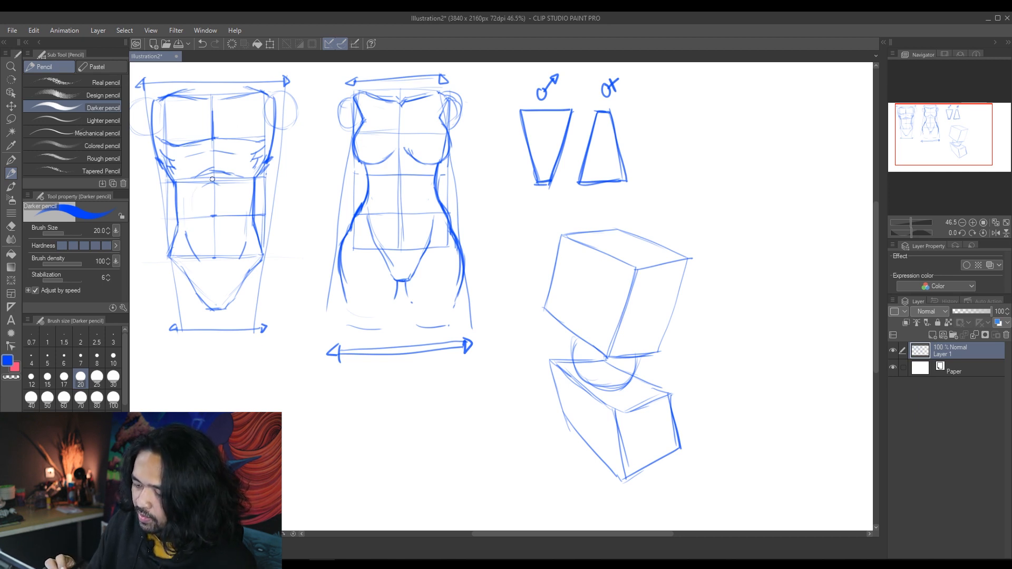
{"action": "mouse_move", "coordinate": [212, 179]}
{"action": "left_mouse_down"}
{"action": "mouse_move", "coordinate": [222, 228]}
{"action": "mouse_move", "coordinate": [217, 180]}
{"action": "mouse_move", "coordinate": [198, 228]}
{"action": "left_mouse_up"}
{"action": "left_click_drag", "start_coordinate": [399, 168], "coordinate": [403, 169]}
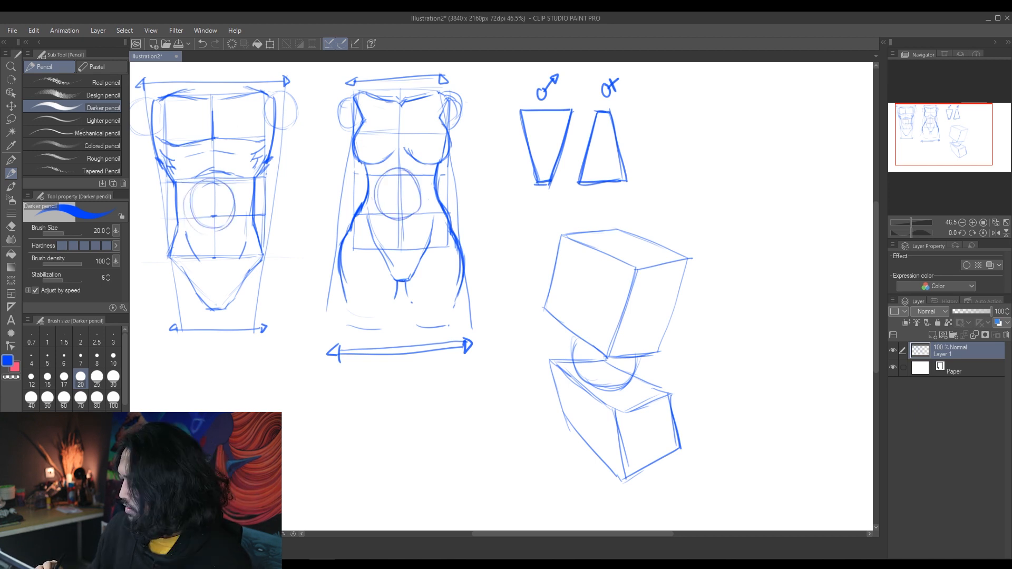
{"action": "mouse_move", "coordinate": [585, 343]}
{"action": "left_mouse_down"}
{"action": "mouse_move", "coordinate": [634, 356]}
{"action": "mouse_move", "coordinate": [591, 390]}
{"action": "left_mouse_up"}
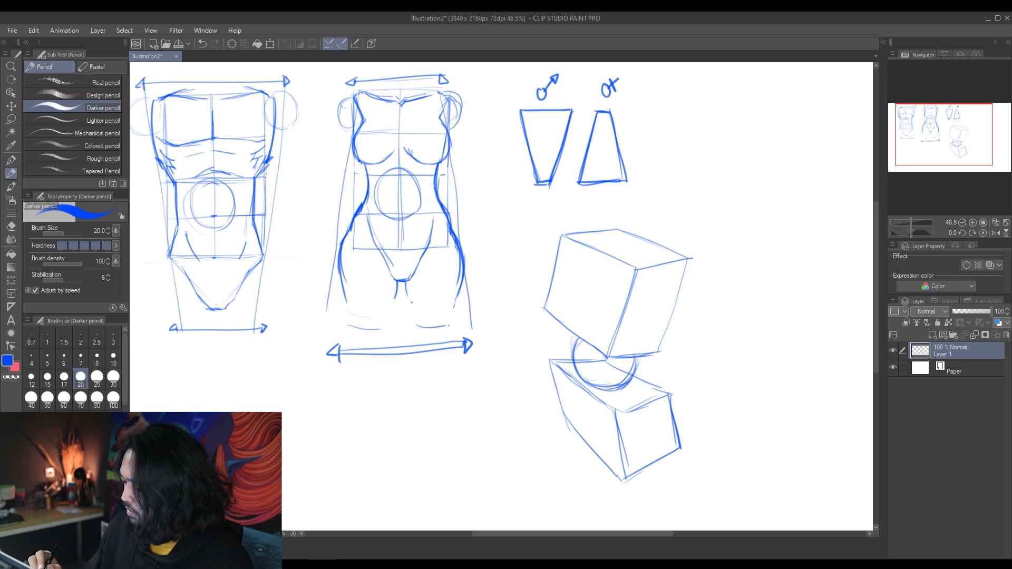
Step: Label the chest box "Dada", the pelvis box "pinggul" and the ball "perut" by hand, each with an arrow
{"action": "left_click_drag", "start_coordinate": [521, 239], "coordinate": [526, 259]}
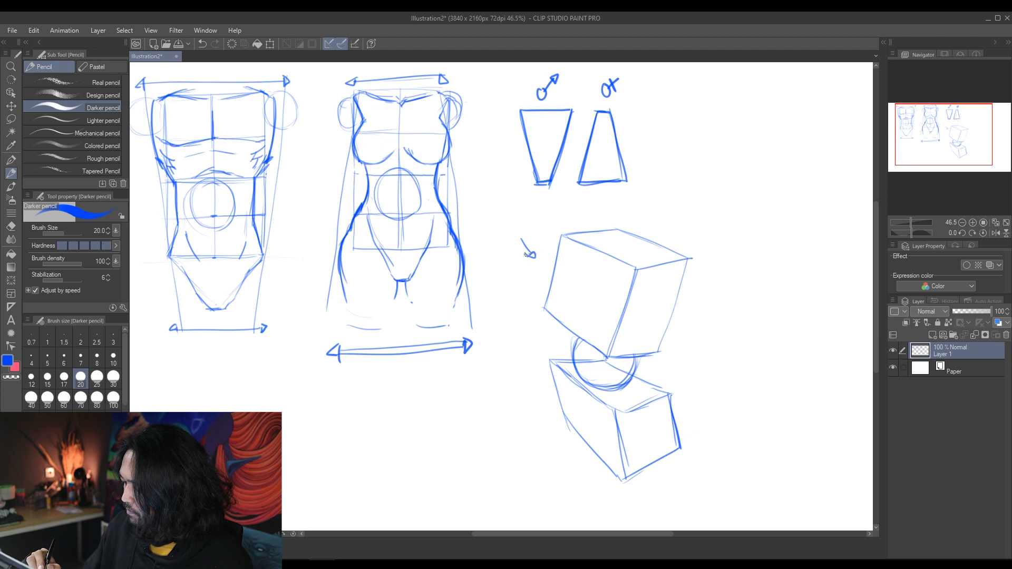
{"action": "left_click_drag", "start_coordinate": [500, 226], "coordinate": [536, 213]}
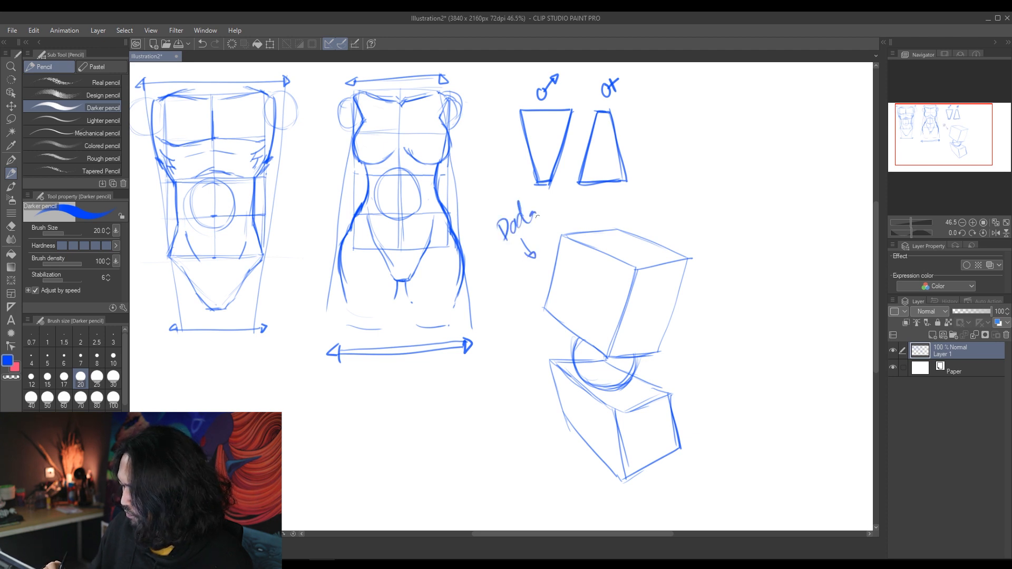
{"action": "left_click_drag", "start_coordinate": [517, 386], "coordinate": [540, 393]}
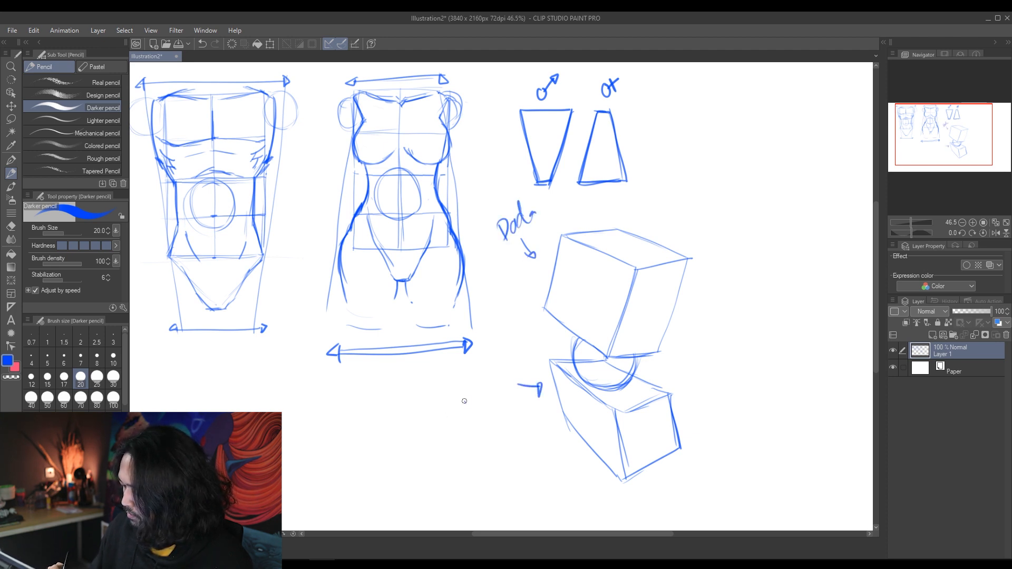
{"action": "mouse_move", "coordinate": [485, 399]}
{"action": "left_mouse_down"}
{"action": "mouse_move", "coordinate": [509, 372]}
{"action": "mouse_move", "coordinate": [520, 380]}
{"action": "mouse_move", "coordinate": [562, 349]}
{"action": "left_mouse_up"}
{"action": "mouse_move", "coordinate": [498, 322]}
{"action": "left_mouse_down"}
{"action": "mouse_move", "coordinate": [500, 344]}
{"action": "mouse_move", "coordinate": [504, 332]}
{"action": "left_mouse_up"}
{"action": "left_click_drag", "start_coordinate": [505, 328], "coordinate": [517, 319]}
{"action": "left_click_drag", "start_coordinate": [518, 326], "coordinate": [523, 304]}
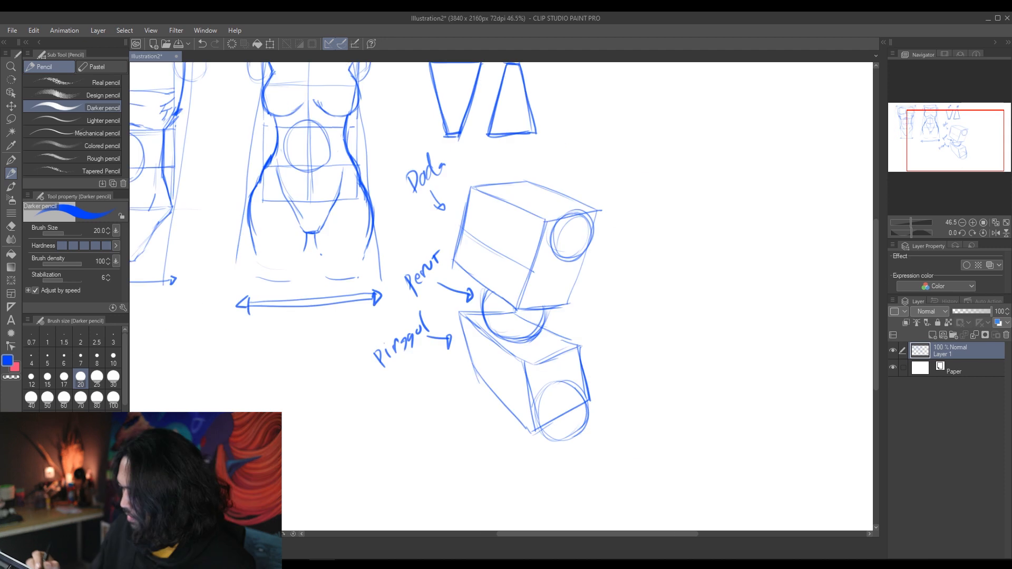
Step: Draw the hip joint circle on the pelvis box and label the shoulder joint circle "Engsel bahu"
{"action": "left_click_drag", "start_coordinate": [532, 416], "coordinate": [586, 422]}
{"action": "mouse_move", "coordinate": [632, 209]}
{"action": "left_mouse_down"}
{"action": "mouse_move", "coordinate": [602, 224]}
{"action": "mouse_move", "coordinate": [644, 205]}
{"action": "left_mouse_up"}
{"action": "mouse_move", "coordinate": [635, 202]}
{"action": "left_mouse_down"}
{"action": "mouse_move", "coordinate": [657, 211]}
{"action": "mouse_move", "coordinate": [676, 175]}
{"action": "mouse_move", "coordinate": [695, 185]}
{"action": "left_mouse_up"}
{"action": "left_click_drag", "start_coordinate": [702, 176], "coordinate": [721, 169]}
Step: Label the hip joint circle by hand as "engsel pinggang/Paha"
{"action": "mouse_move", "coordinate": [632, 422]}
{"action": "left_mouse_down"}
{"action": "mouse_move", "coordinate": [603, 418]}
{"action": "mouse_move", "coordinate": [677, 429]}
{"action": "left_mouse_up"}
{"action": "mouse_move", "coordinate": [682, 423]}
{"action": "left_mouse_down"}
{"action": "mouse_move", "coordinate": [722, 437]}
{"action": "mouse_move", "coordinate": [740, 417]}
{"action": "left_mouse_up"}
{"action": "mouse_move", "coordinate": [741, 417]}
{"action": "left_mouse_down"}
{"action": "mouse_move", "coordinate": [743, 433]}
{"action": "mouse_move", "coordinate": [760, 423]}
{"action": "left_mouse_up"}
{"action": "mouse_move", "coordinate": [762, 422]}
{"action": "left_mouse_down"}
{"action": "mouse_move", "coordinate": [788, 418]}
{"action": "mouse_move", "coordinate": [768, 448]}
{"action": "left_mouse_up"}
{"action": "left_click_drag", "start_coordinate": [795, 414], "coordinate": [793, 440]}
{"action": "left_click_drag", "start_coordinate": [793, 417], "coordinate": [817, 427]}
{"action": "mouse_move", "coordinate": [818, 427]}
{"action": "left_mouse_down"}
{"action": "mouse_move", "coordinate": [828, 414]}
{"action": "mouse_move", "coordinate": [839, 427]}
{"action": "left_mouse_up"}
{"action": "left_click", "coordinate": [848, 431]}
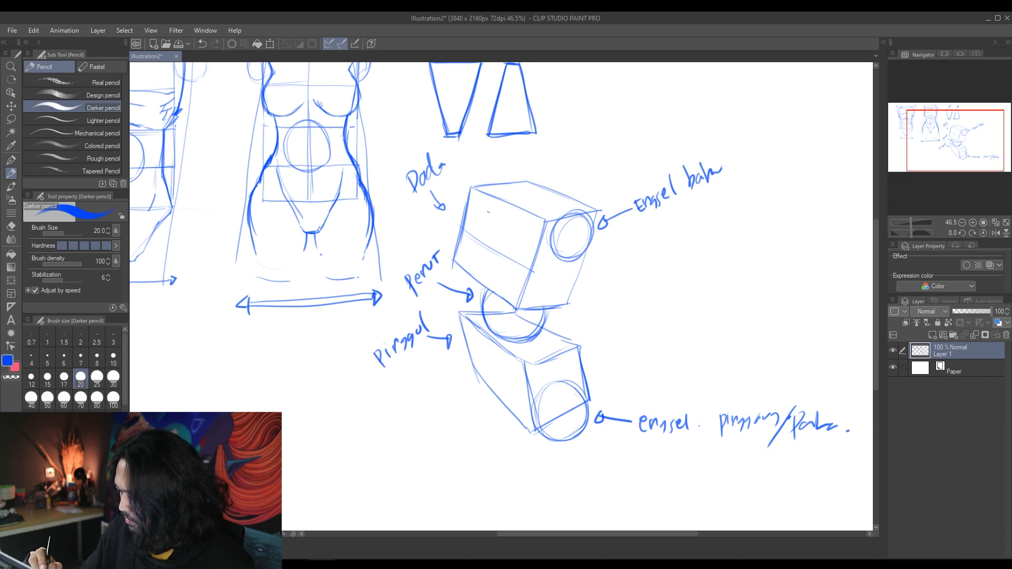
Step: Draw vertical centre lines down the front faces of the chest and pelvis boxes
{"action": "left_click_drag", "start_coordinate": [497, 201], "coordinate": [475, 267]}
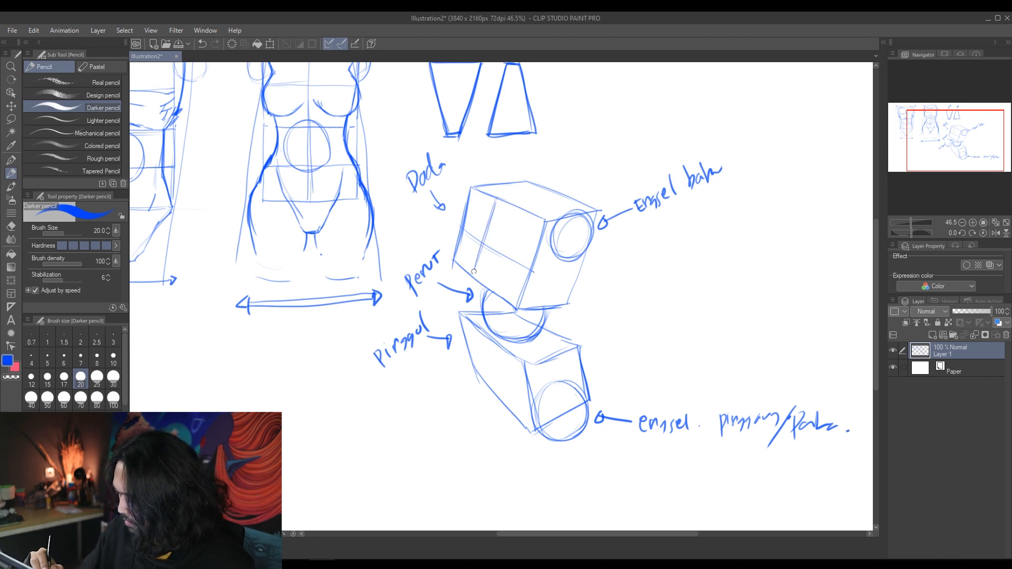
{"action": "left_click_drag", "start_coordinate": [473, 323], "coordinate": [488, 379]}
{"action": "left_click_drag", "start_coordinate": [474, 325], "coordinate": [496, 392]}
Step: Draw the chest and collar curves on the chest box, then the waist, hip and thigh contours around the labelled boxes
{"action": "mouse_move", "coordinate": [466, 232]}
{"action": "left_mouse_down"}
{"action": "mouse_move", "coordinate": [491, 256]}
{"action": "mouse_move", "coordinate": [527, 267]}
{"action": "left_mouse_up"}
{"action": "left_click_drag", "start_coordinate": [498, 208], "coordinate": [562, 216]}
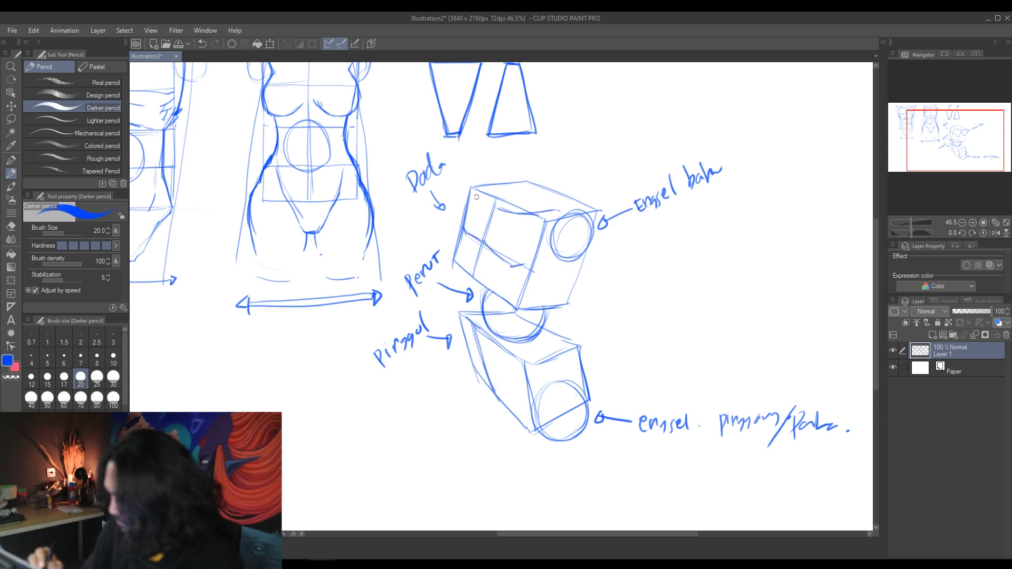
{"action": "mouse_move", "coordinate": [467, 233]}
{"action": "left_mouse_down"}
{"action": "mouse_move", "coordinate": [456, 283]}
{"action": "mouse_move", "coordinate": [469, 362]}
{"action": "left_mouse_up"}
{"action": "mouse_move", "coordinate": [454, 260]}
{"action": "left_mouse_down"}
{"action": "mouse_move", "coordinate": [474, 373]}
{"action": "mouse_move", "coordinate": [503, 422]}
{"action": "mouse_move", "coordinate": [491, 402]}
{"action": "mouse_move", "coordinate": [512, 423]}
{"action": "mouse_move", "coordinate": [548, 376]}
{"action": "mouse_move", "coordinate": [528, 387]}
{"action": "mouse_move", "coordinate": [549, 353]}
{"action": "left_mouse_up"}
{"action": "mouse_move", "coordinate": [534, 373]}
{"action": "left_mouse_down"}
{"action": "mouse_move", "coordinate": [566, 347]}
{"action": "mouse_move", "coordinate": [507, 426]}
{"action": "left_mouse_up"}
{"action": "mouse_move", "coordinate": [585, 251]}
{"action": "left_mouse_down"}
{"action": "mouse_move", "coordinate": [572, 289]}
{"action": "mouse_move", "coordinate": [530, 343]}
{"action": "left_mouse_up"}
{"action": "mouse_move", "coordinate": [568, 295]}
{"action": "left_mouse_down"}
{"action": "mouse_move", "coordinate": [525, 346]}
{"action": "mouse_move", "coordinate": [586, 367]}
{"action": "mouse_move", "coordinate": [592, 401]}
{"action": "mouse_move", "coordinate": [585, 366]}
{"action": "left_mouse_up"}
{"action": "left_click_drag", "start_coordinate": [591, 247], "coordinate": [564, 301]}
{"action": "left_click_drag", "start_coordinate": [473, 188], "coordinate": [458, 277]}
{"action": "left_click_drag", "start_coordinate": [474, 361], "coordinate": [504, 424]}
{"action": "mouse_move", "coordinate": [530, 384]}
{"action": "left_mouse_down"}
{"action": "mouse_move", "coordinate": [562, 347]}
{"action": "mouse_move", "coordinate": [591, 378]}
{"action": "left_mouse_up"}
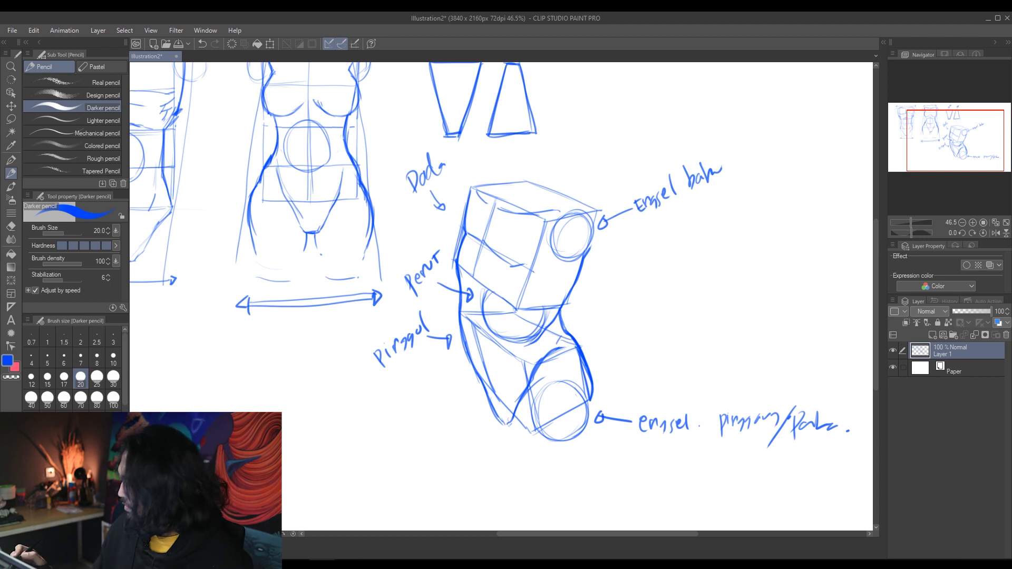
Step: Fade the sketch layer to 27% opacity and redraw the labelled torso's chest, belly and side contours on a new layer
{"action": "left_click_drag", "start_coordinate": [968, 311], "coordinate": [963, 311]}
{"action": "key", "text": "ctrl+shift+n"}
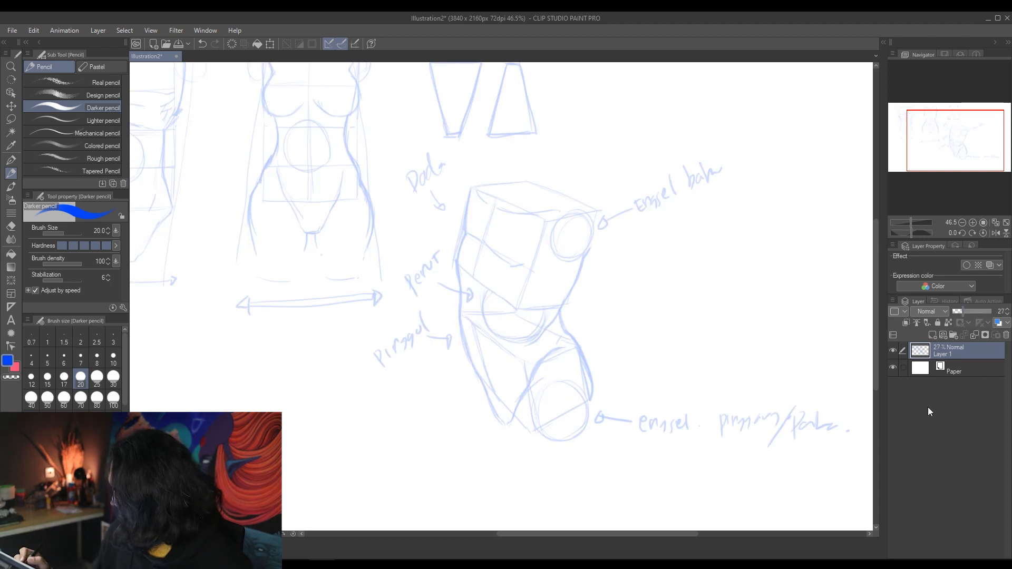
{"action": "mouse_move", "coordinate": [472, 188]}
{"action": "left_mouse_down"}
{"action": "mouse_move", "coordinate": [457, 267]}
{"action": "mouse_move", "coordinate": [463, 332]}
{"action": "mouse_move", "coordinate": [486, 390]}
{"action": "mouse_move", "coordinate": [515, 414]}
{"action": "mouse_move", "coordinate": [554, 350]}
{"action": "left_mouse_up"}
{"action": "mouse_move", "coordinate": [497, 210]}
{"action": "left_mouse_down"}
{"action": "mouse_move", "coordinate": [532, 220]}
{"action": "mouse_move", "coordinate": [557, 209]}
{"action": "left_mouse_up"}
{"action": "mouse_move", "coordinate": [487, 247]}
{"action": "left_mouse_down"}
{"action": "mouse_move", "coordinate": [531, 264]}
{"action": "mouse_move", "coordinate": [488, 220]}
{"action": "left_mouse_up"}
{"action": "left_click_drag", "start_coordinate": [514, 311], "coordinate": [550, 290]}
{"action": "mouse_move", "coordinate": [586, 254]}
{"action": "left_mouse_down"}
{"action": "mouse_move", "coordinate": [559, 311]}
{"action": "mouse_move", "coordinate": [594, 401]}
{"action": "left_mouse_up"}
{"action": "mouse_move", "coordinate": [464, 270]}
{"action": "left_mouse_down"}
{"action": "mouse_move", "coordinate": [499, 334]}
{"action": "mouse_move", "coordinate": [521, 338]}
{"action": "left_mouse_up"}
Step: Add the shoulder, armpit, upper arm, thigh and groin lines to the redrawn torso
{"action": "mouse_move", "coordinate": [565, 210]}
{"action": "left_mouse_down"}
{"action": "mouse_move", "coordinate": [573, 204]}
{"action": "mouse_move", "coordinate": [597, 242]}
{"action": "left_mouse_up"}
{"action": "left_click_drag", "start_coordinate": [551, 241], "coordinate": [592, 257]}
{"action": "left_click_drag", "start_coordinate": [519, 405], "coordinate": [524, 455]}
{"action": "left_click_drag", "start_coordinate": [479, 380], "coordinate": [476, 397]}
{"action": "left_click_drag", "start_coordinate": [574, 279], "coordinate": [585, 288]}
{"action": "left_click_drag", "start_coordinate": [601, 235], "coordinate": [612, 268]}
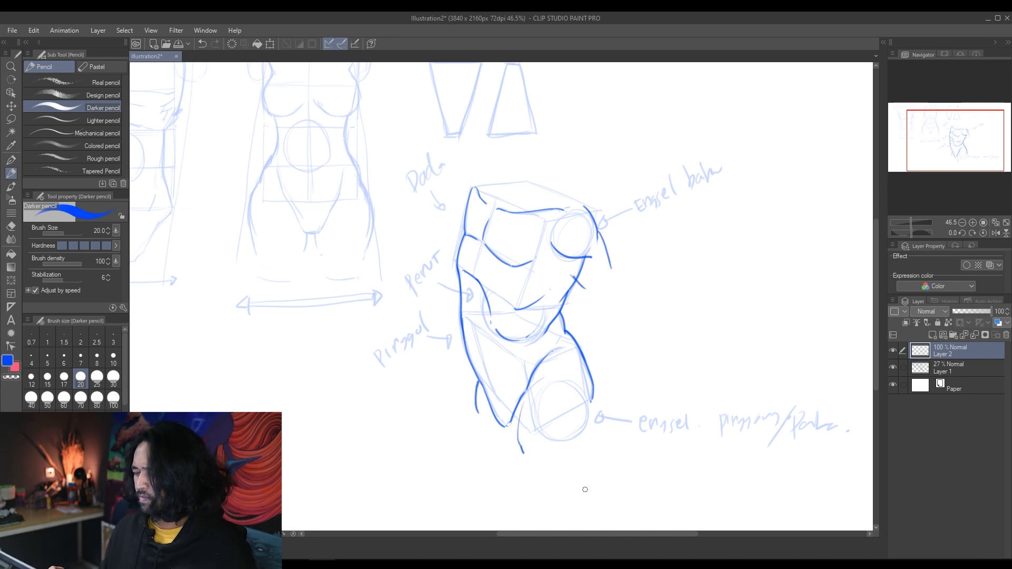
{"action": "left_click_drag", "start_coordinate": [515, 352], "coordinate": [512, 392]}
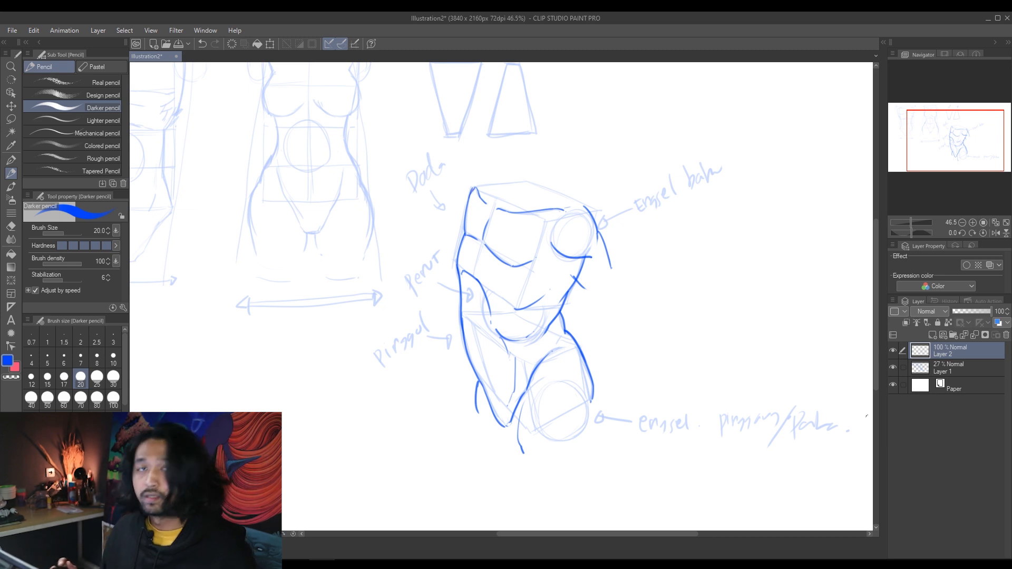
Step: Draw a second chest box in perspective on a new layer, in the blank area beside the labelled torso
{"action": "mouse_move", "coordinate": [710, 381]}
{"action": "left_mouse_down"}
{"action": "mouse_move", "coordinate": [690, 379]}
{"action": "mouse_move", "coordinate": [707, 375]}
{"action": "left_mouse_up"}
{"action": "left_click_drag", "start_coordinate": [731, 429], "coordinate": [575, 458]}
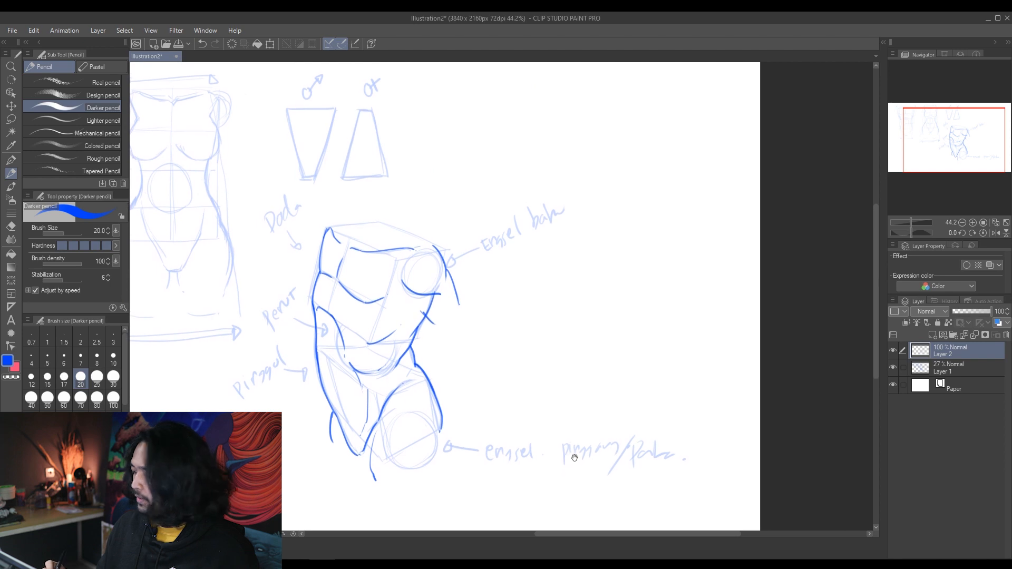
{"action": "key", "text": "ctrl+shift+n"}
{"action": "mouse_move", "coordinate": [571, 244]}
{"action": "left_mouse_down"}
{"action": "mouse_move", "coordinate": [557, 295]}
{"action": "mouse_move", "coordinate": [610, 332]}
{"action": "mouse_move", "coordinate": [637, 257]}
{"action": "mouse_move", "coordinate": [611, 333]}
{"action": "mouse_move", "coordinate": [643, 332]}
{"action": "left_mouse_up"}
{"action": "left_click_drag", "start_coordinate": [574, 240], "coordinate": [677, 258]}
{"action": "left_click_drag", "start_coordinate": [677, 260], "coordinate": [657, 309]}
{"action": "left_click_drag", "start_coordinate": [566, 352], "coordinate": [580, 391]}
{"action": "key", "text": "ctrl+z"}
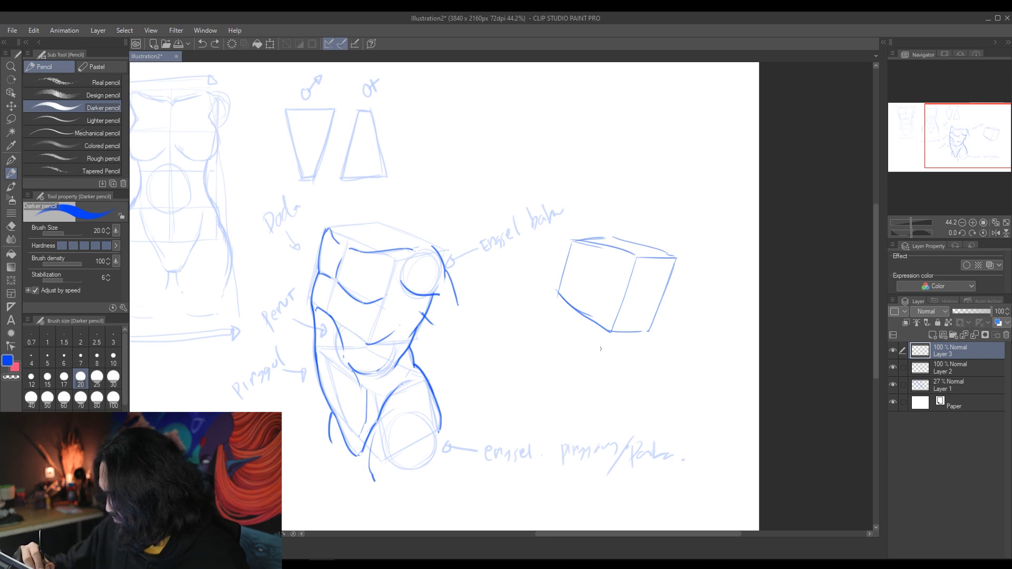
{"action": "left_click_drag", "start_coordinate": [563, 325], "coordinate": [607, 365]}
{"action": "left_click_drag", "start_coordinate": [562, 323], "coordinate": [591, 323]}
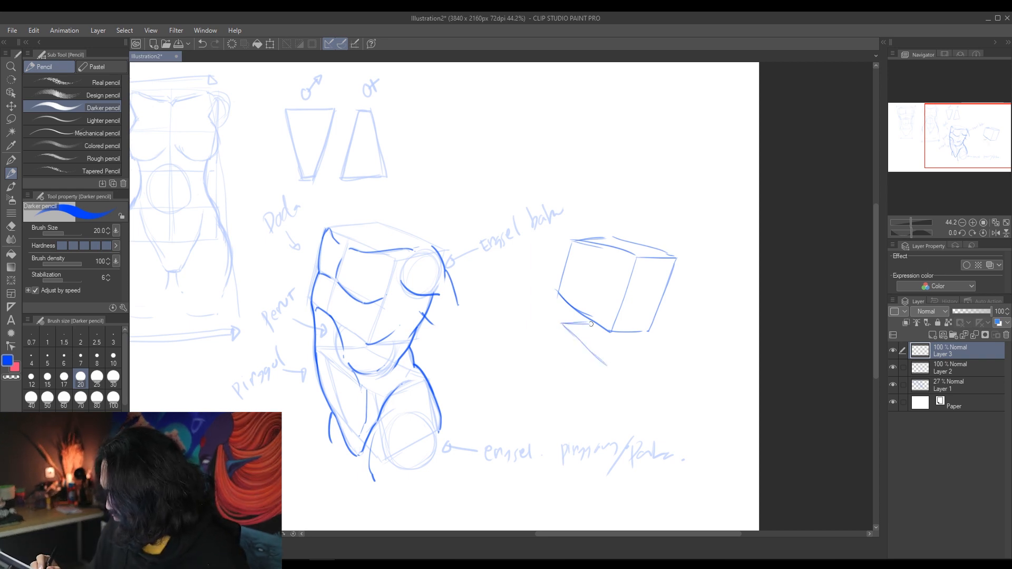
{"action": "left_click_drag", "start_coordinate": [632, 361], "coordinate": [648, 362]}
{"action": "left_click_drag", "start_coordinate": [627, 335], "coordinate": [664, 359]}
{"action": "mouse_move", "coordinate": [564, 324]}
{"action": "left_mouse_down"}
{"action": "mouse_move", "coordinate": [609, 366]}
{"action": "mouse_move", "coordinate": [579, 364]}
{"action": "mouse_move", "coordinate": [619, 406]}
{"action": "left_mouse_up"}
{"action": "key", "text": "ctrl+z"}
{"action": "key", "text": "ctrl+z"}
{"action": "key", "text": "ctrl+z"}
{"action": "key", "text": "ctrl+z"}
{"action": "key", "text": "ctrl+z"}
{"action": "key", "text": "ctrl+z"}
Step: Draw a tilted pelvis box in perspective below the second chest box
{"action": "mouse_move", "coordinate": [566, 352]}
{"action": "left_mouse_down"}
{"action": "mouse_move", "coordinate": [605, 353]}
{"action": "mouse_move", "coordinate": [669, 389]}
{"action": "left_mouse_up"}
{"action": "left_click_drag", "start_coordinate": [620, 406], "coordinate": [670, 390]}
{"action": "left_click_drag", "start_coordinate": [565, 352], "coordinate": [579, 403]}
{"action": "left_click_drag", "start_coordinate": [576, 399], "coordinate": [627, 454]}
{"action": "mouse_move", "coordinate": [620, 403]}
{"action": "left_mouse_down"}
{"action": "mouse_move", "coordinate": [628, 455]}
{"action": "mouse_move", "coordinate": [675, 432]}
{"action": "left_mouse_up"}
{"action": "left_click_drag", "start_coordinate": [670, 385], "coordinate": [676, 433]}
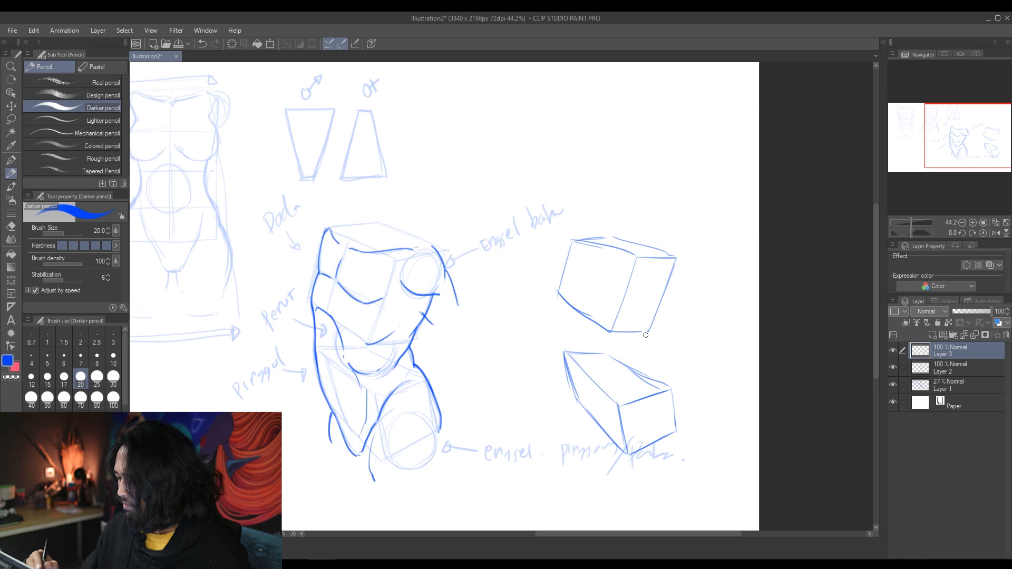
Step: Add the belly ball, centre lines, and shoulder and hip joint circles to the second pair of boxes
{"action": "left_click_drag", "start_coordinate": [581, 320], "coordinate": [636, 334]}
{"action": "mouse_move", "coordinate": [590, 321]}
{"action": "left_mouse_down"}
{"action": "mouse_move", "coordinate": [622, 377]}
{"action": "mouse_move", "coordinate": [636, 333]}
{"action": "mouse_move", "coordinate": [615, 314]}
{"action": "left_mouse_up"}
{"action": "left_click_drag", "start_coordinate": [575, 216], "coordinate": [554, 280]}
{"action": "left_click_drag", "start_coordinate": [554, 337], "coordinate": [569, 388]}
{"action": "mouse_move", "coordinate": [641, 225]}
{"action": "left_mouse_down"}
{"action": "mouse_move", "coordinate": [625, 263]}
{"action": "mouse_move", "coordinate": [649, 232]}
{"action": "left_mouse_up"}
{"action": "mouse_move", "coordinate": [615, 403]}
{"action": "left_mouse_down"}
{"action": "mouse_move", "coordinate": [632, 384]}
{"action": "mouse_move", "coordinate": [625, 432]}
{"action": "left_mouse_up"}
Step: Fade the second box layer to 43% opacity and draw the torso's outer chest, waist, hip and thigh contours on a new layer
{"action": "left_click", "coordinate": [970, 311]}
{"action": "left_click", "coordinate": [931, 335]}
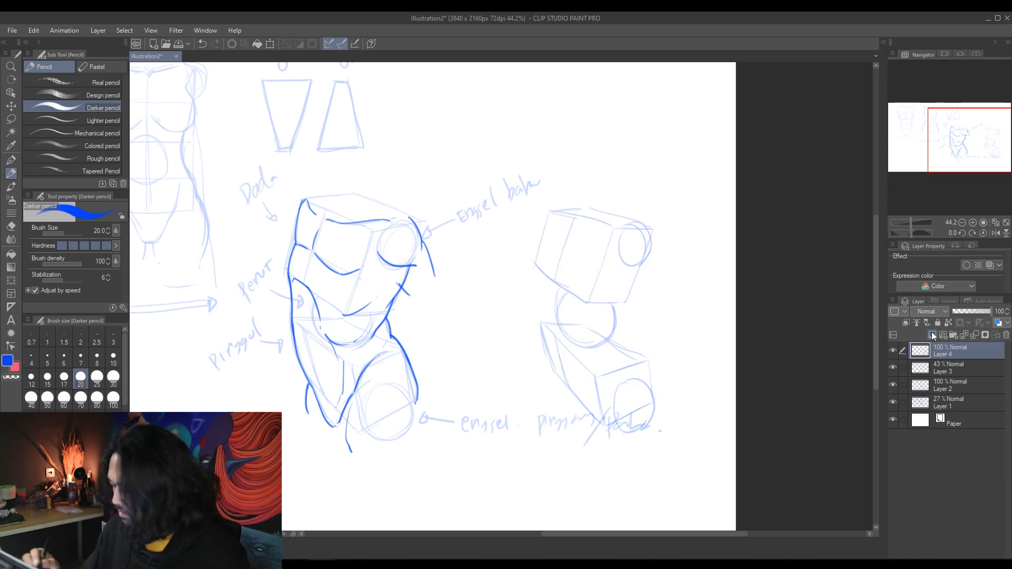
{"action": "mouse_move", "coordinate": [549, 213]}
{"action": "left_mouse_down"}
{"action": "mouse_move", "coordinate": [550, 235]}
{"action": "mouse_move", "coordinate": [529, 266]}
{"action": "mouse_move", "coordinate": [580, 408]}
{"action": "mouse_move", "coordinate": [629, 349]}
{"action": "left_mouse_up"}
{"action": "key", "text": "ctrl+z"}
{"action": "mouse_move", "coordinate": [641, 264]}
{"action": "left_mouse_down"}
{"action": "mouse_move", "coordinate": [614, 310]}
{"action": "mouse_move", "coordinate": [577, 322]}
{"action": "mouse_move", "coordinate": [611, 316]}
{"action": "mouse_move", "coordinate": [650, 355]}
{"action": "mouse_move", "coordinate": [668, 386]}
{"action": "mouse_move", "coordinate": [662, 440]}
{"action": "left_mouse_up"}
{"action": "key", "text": "ctrl+z"}
{"action": "key", "text": "ctrl+z"}
{"action": "key", "text": "ctrl+z"}
{"action": "mouse_move", "coordinate": [637, 345]}
{"action": "left_mouse_down"}
{"action": "mouse_move", "coordinate": [667, 430]}
{"action": "mouse_move", "coordinate": [653, 444]}
{"action": "left_mouse_up"}
{"action": "left_click_drag", "start_coordinate": [592, 397], "coordinate": [583, 446]}
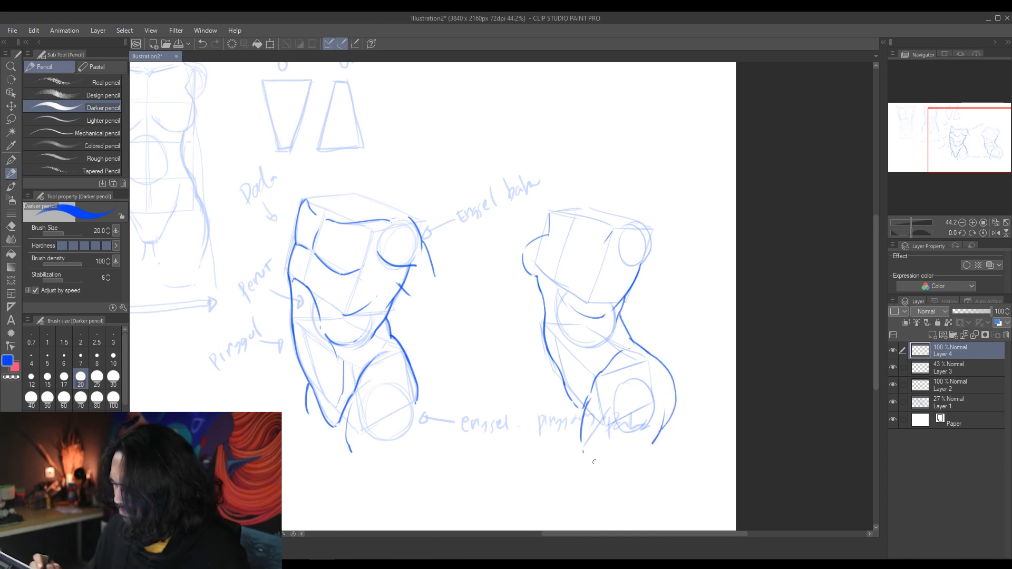
Step: Draw the chest curves, shoulder, hip and collar lines on the second torso
{"action": "left_click_drag", "start_coordinate": [620, 316], "coordinate": [636, 277]}
{"action": "key", "text": "ctrl+z"}
{"action": "left_click_drag", "start_coordinate": [556, 278], "coordinate": [591, 306]}
{"action": "mouse_move", "coordinate": [607, 255]}
{"action": "left_mouse_down"}
{"action": "mouse_move", "coordinate": [590, 306]}
{"action": "mouse_move", "coordinate": [602, 303]}
{"action": "mouse_move", "coordinate": [612, 325]}
{"action": "left_mouse_up"}
{"action": "left_click_drag", "start_coordinate": [641, 223], "coordinate": [651, 251]}
{"action": "left_click_drag", "start_coordinate": [551, 211], "coordinate": [544, 221]}
{"action": "key", "text": "ctrl+z"}
{"action": "left_click_drag", "start_coordinate": [553, 363], "coordinate": [543, 398]}
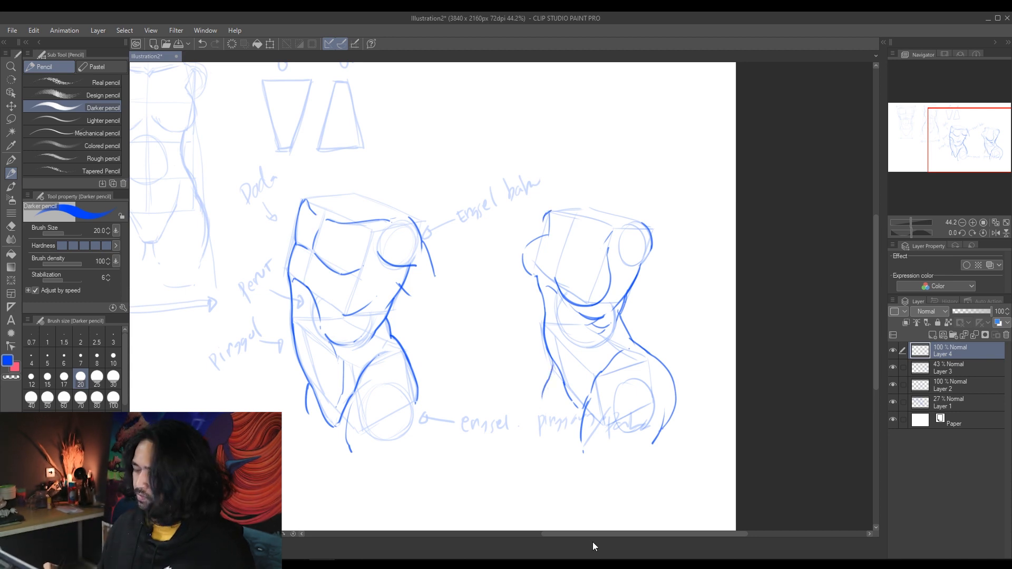
{"action": "mouse_move", "coordinate": [557, 218]}
{"action": "left_mouse_down"}
{"action": "mouse_move", "coordinate": [565, 228]}
{"action": "mouse_move", "coordinate": [614, 225]}
{"action": "left_mouse_up"}
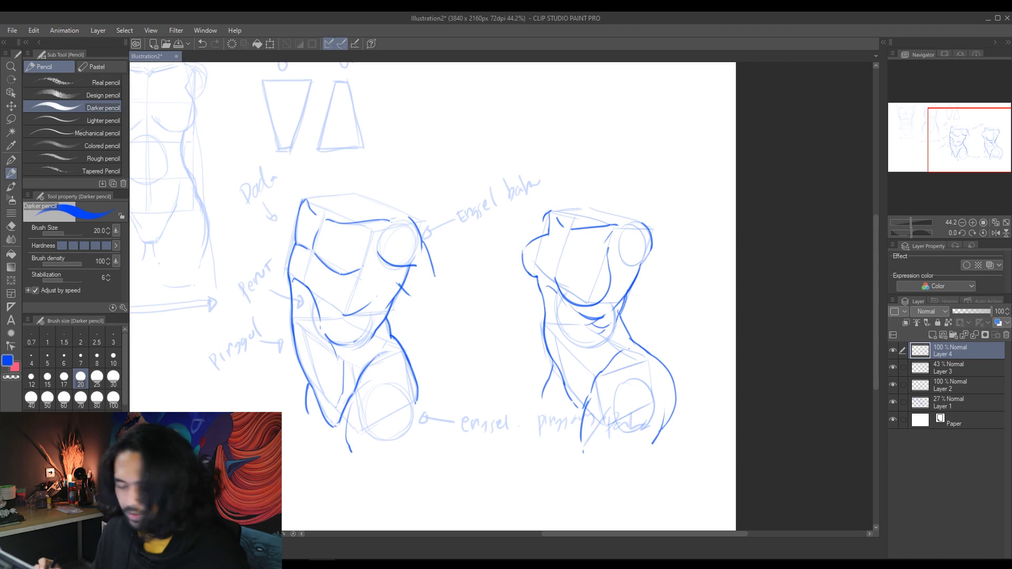
Step: Draw a strongly tilted chest box in the blank area below the male torso sketch
{"action": "key", "text": "ctrl+space"}
{"action": "mouse_move", "coordinate": [675, 426]}
{"action": "left_mouse_down"}
{"action": "mouse_move", "coordinate": [657, 425]}
{"action": "mouse_move", "coordinate": [732, 415]}
{"action": "left_mouse_up"}
{"action": "key", "text": "space"}
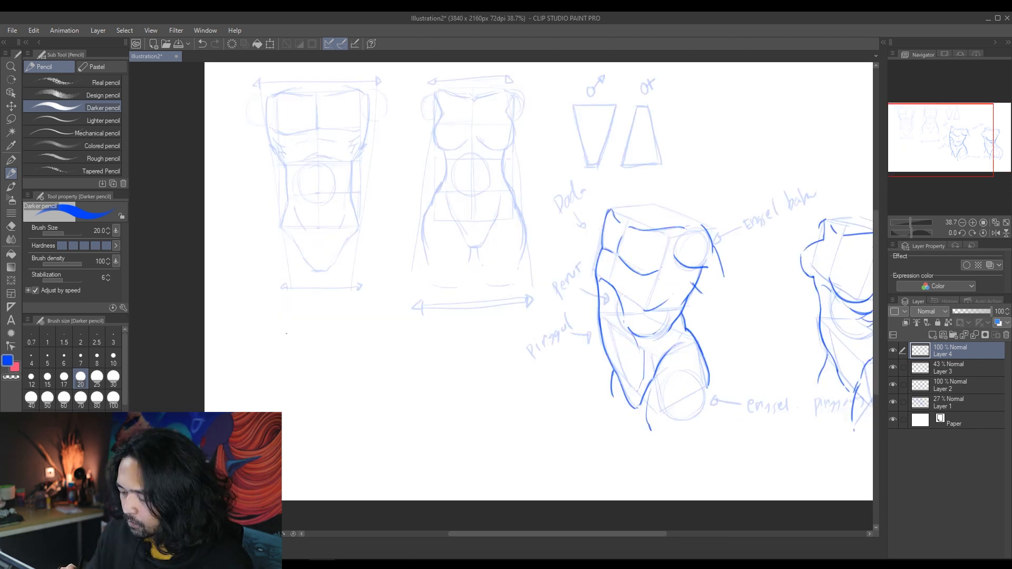
{"action": "left_click_drag", "start_coordinate": [283, 341], "coordinate": [334, 291]}
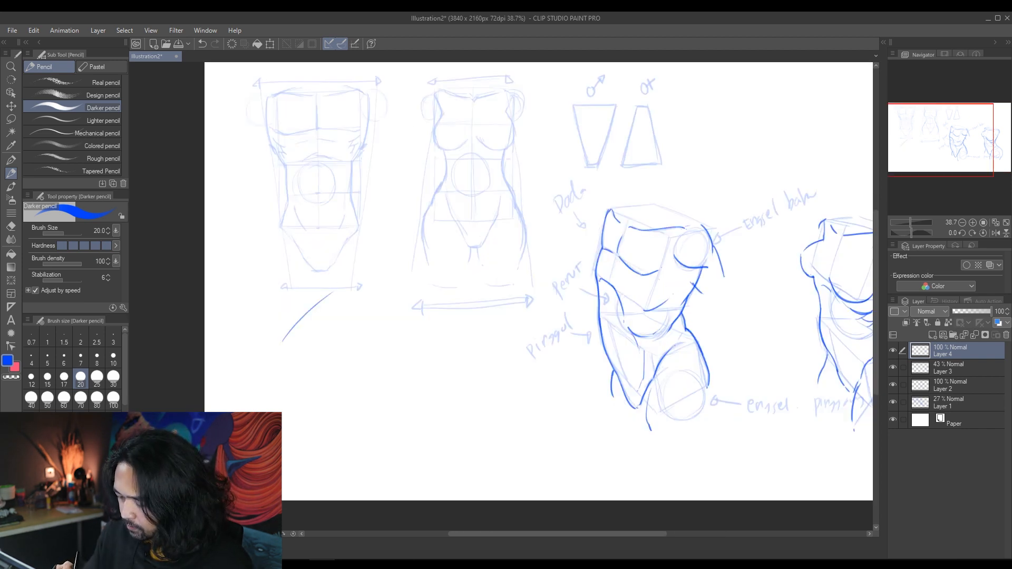
{"action": "left_click_drag", "start_coordinate": [283, 340], "coordinate": [334, 377]}
{"action": "left_click_drag", "start_coordinate": [329, 296], "coordinate": [391, 316]}
{"action": "left_click_drag", "start_coordinate": [284, 340], "coordinate": [298, 372]}
{"action": "left_click_drag", "start_coordinate": [393, 322], "coordinate": [343, 384]}
{"action": "left_click_drag", "start_coordinate": [294, 370], "coordinate": [352, 425]}
{"action": "mouse_move", "coordinate": [344, 381]}
{"action": "left_mouse_down"}
{"action": "mouse_move", "coordinate": [351, 423]}
{"action": "mouse_move", "coordinate": [406, 354]}
{"action": "left_mouse_up"}
{"action": "left_click_drag", "start_coordinate": [393, 318], "coordinate": [402, 364]}
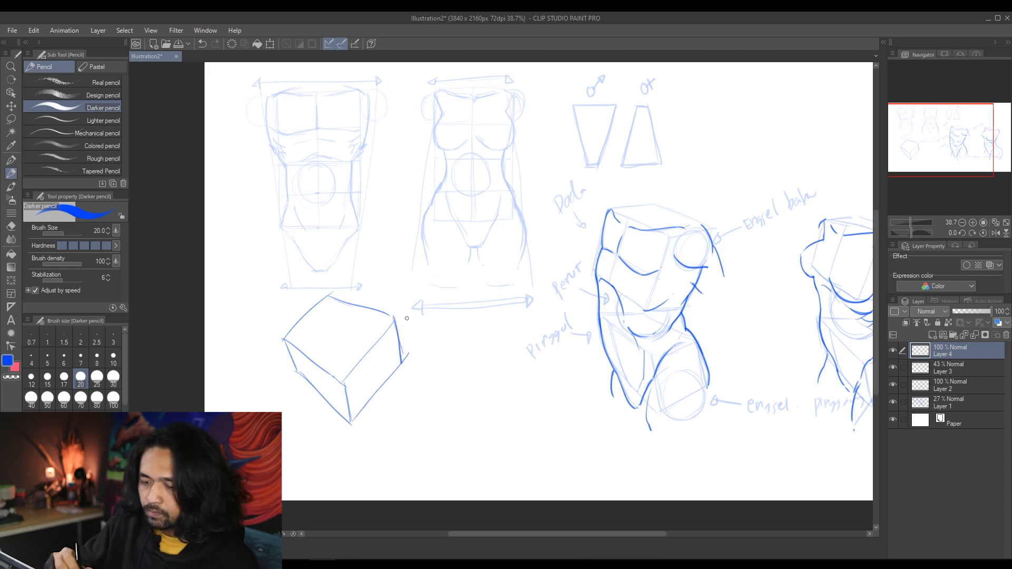
{"action": "key", "text": "k"}
{"action": "mouse_move", "coordinate": [405, 458]}
{"action": "left_mouse_down"}
{"action": "mouse_move", "coordinate": [402, 405]}
{"action": "mouse_move", "coordinate": [442, 430]}
{"action": "left_mouse_up"}
{"action": "key", "text": "ctrl+z"}
Step: Draw a pelvis box with the Darker pencil below the tilted chest box, angled the opposite way
{"action": "key", "text": "ctrl+space"}
{"action": "left_click_drag", "start_coordinate": [443, 431], "coordinate": [485, 409]}
{"action": "left_click", "coordinate": [11, 173]}
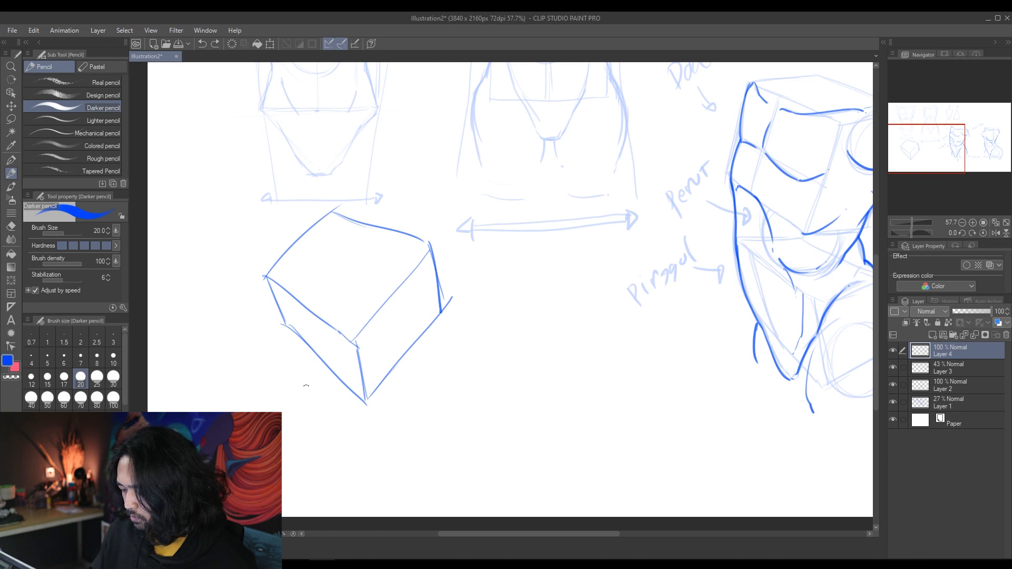
{"action": "mouse_move", "coordinate": [294, 380]}
{"action": "left_mouse_down"}
{"action": "mouse_move", "coordinate": [369, 447]}
{"action": "mouse_move", "coordinate": [274, 338]}
{"action": "mouse_move", "coordinate": [289, 397]}
{"action": "mouse_move", "coordinate": [335, 377]}
{"action": "mouse_move", "coordinate": [285, 402]}
{"action": "mouse_move", "coordinate": [318, 493]}
{"action": "left_mouse_up"}
{"action": "left_click_drag", "start_coordinate": [366, 441], "coordinate": [326, 495]}
{"action": "mouse_move", "coordinate": [296, 379]}
{"action": "left_mouse_down"}
{"action": "mouse_move", "coordinate": [370, 444]}
{"action": "mouse_move", "coordinate": [394, 501]}
{"action": "left_mouse_up"}
{"action": "left_click_drag", "start_coordinate": [327, 492], "coordinate": [383, 514]}
{"action": "left_click_drag", "start_coordinate": [316, 492], "coordinate": [370, 515]}
{"action": "left_click_drag", "start_coordinate": [365, 443], "coordinate": [328, 493]}
{"action": "left_click_drag", "start_coordinate": [277, 402], "coordinate": [316, 491]}
Step: Strengthen the facing edges of the tilted chest and pelvis boxes and add the belly ball between them
{"action": "mouse_move", "coordinate": [308, 396]}
{"action": "left_mouse_down"}
{"action": "mouse_move", "coordinate": [368, 443]}
{"action": "mouse_move", "coordinate": [411, 449]}
{"action": "left_mouse_up"}
{"action": "left_click_drag", "start_coordinate": [334, 373], "coordinate": [367, 403]}
{"action": "left_click_drag", "start_coordinate": [358, 342], "coordinate": [366, 402]}
{"action": "left_click_drag", "start_coordinate": [368, 399], "coordinate": [428, 326]}
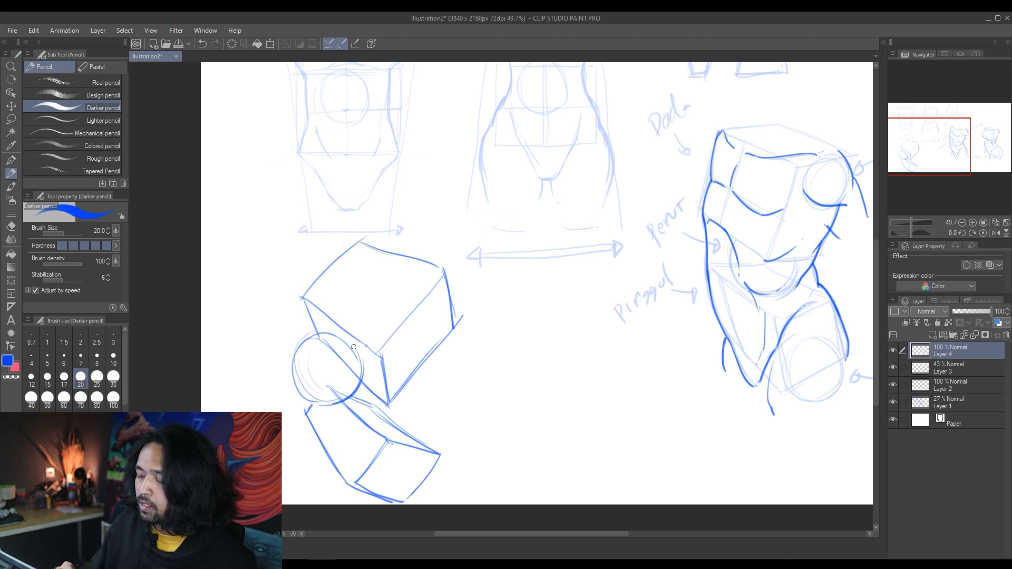
Step: Mark a vanishing point beside the tilted boxes and draw guide lines radiating from it
{"action": "left_click_drag", "start_coordinate": [504, 393], "coordinate": [407, 359]}
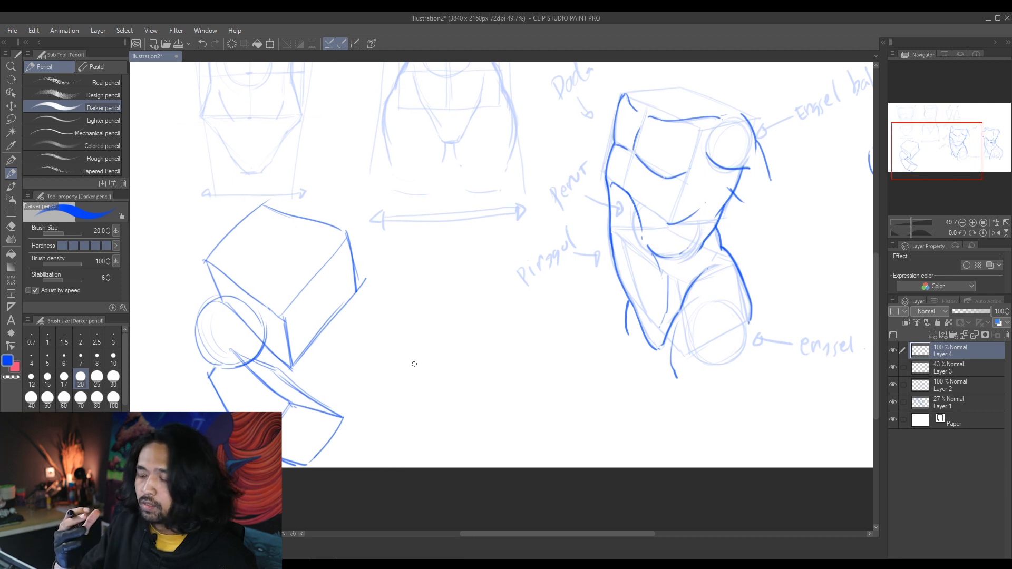
{"action": "left_click", "coordinate": [407, 312]}
{"action": "mouse_move", "coordinate": [408, 311]}
{"action": "left_mouse_down"}
{"action": "mouse_move", "coordinate": [505, 391]}
{"action": "mouse_move", "coordinate": [515, 362]}
{"action": "mouse_move", "coordinate": [546, 372]}
{"action": "mouse_move", "coordinate": [559, 334]}
{"action": "left_mouse_up"}
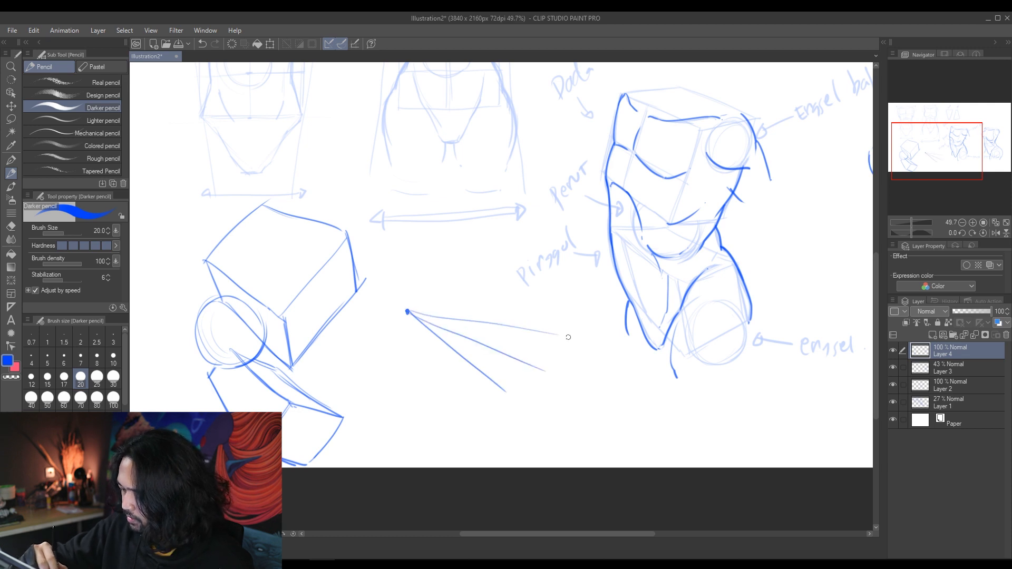
{"action": "left_click_drag", "start_coordinate": [407, 311], "coordinate": [574, 298]}
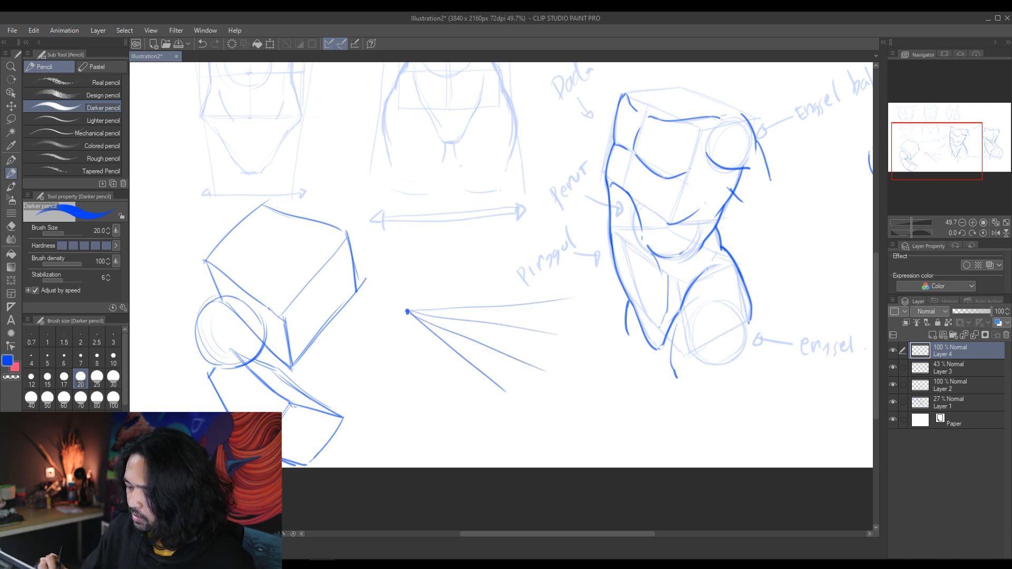
{"action": "mouse_move", "coordinate": [449, 309]}
{"action": "left_mouse_down"}
{"action": "mouse_move", "coordinate": [447, 329]}
{"action": "mouse_move", "coordinate": [486, 346]}
{"action": "left_mouse_up"}
{"action": "mouse_move", "coordinate": [449, 309]}
{"action": "left_mouse_down"}
{"action": "mouse_move", "coordinate": [491, 312]}
{"action": "mouse_move", "coordinate": [484, 321]}
{"action": "mouse_move", "coordinate": [497, 308]}
{"action": "left_mouse_up"}
{"action": "key", "text": "ctrl+z"}
{"action": "key", "text": "ctrl+z"}
{"action": "left_click_drag", "start_coordinate": [497, 308], "coordinate": [489, 348]}
{"action": "key", "text": "ctrl+z"}
{"action": "key", "text": "ctrl+z"}
{"action": "mouse_move", "coordinate": [496, 308]}
{"action": "left_mouse_down"}
{"action": "mouse_move", "coordinate": [489, 348]}
{"action": "mouse_move", "coordinate": [518, 327]}
{"action": "mouse_move", "coordinate": [518, 305]}
{"action": "left_mouse_up"}
{"action": "mouse_move", "coordinate": [446, 308]}
{"action": "left_mouse_down"}
{"action": "mouse_move", "coordinate": [579, 287]}
{"action": "mouse_move", "coordinate": [469, 300]}
{"action": "mouse_move", "coordinate": [519, 302]}
{"action": "left_mouse_up"}
{"action": "key", "text": "ctrl+z"}
{"action": "key", "text": "ctrl+z"}
{"action": "key", "text": "ctrl+z"}
{"action": "key", "text": "ctrl+z"}
Step: Draw a small chest box along the upper perspective guide lines
{"action": "left_click_drag", "start_coordinate": [448, 309], "coordinate": [446, 328]}
{"action": "left_click_drag", "start_coordinate": [448, 307], "coordinate": [519, 304]}
{"action": "left_click_drag", "start_coordinate": [497, 308], "coordinate": [487, 348]}
Step: Add lower guide lines from the vanishing point and draw a small pelvis box along them, below the small chest box
{"action": "left_click_drag", "start_coordinate": [408, 313], "coordinate": [516, 425]}
{"action": "left_click_drag", "start_coordinate": [408, 313], "coordinate": [494, 450]}
{"action": "mouse_move", "coordinate": [446, 341]}
{"action": "left_mouse_down"}
{"action": "mouse_move", "coordinate": [446, 361]}
{"action": "mouse_move", "coordinate": [487, 401]}
{"action": "mouse_move", "coordinate": [467, 346]}
{"action": "left_mouse_up"}
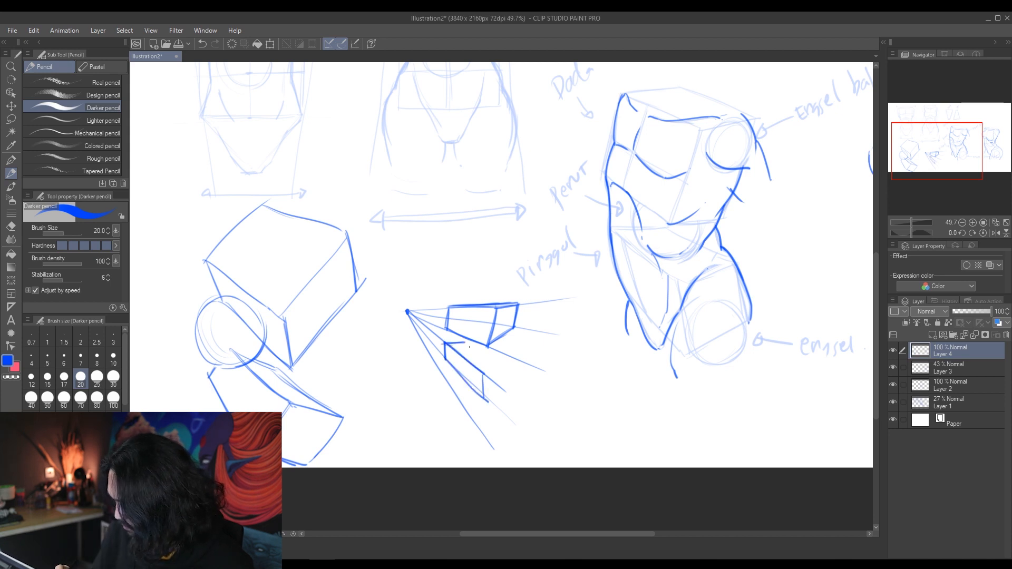
{"action": "left_click_drag", "start_coordinate": [408, 312], "coordinate": [544, 377]}
{"action": "left_click_drag", "start_coordinate": [483, 375], "coordinate": [508, 365]}
{"action": "mouse_move", "coordinate": [484, 403]}
{"action": "left_mouse_down"}
{"action": "mouse_move", "coordinate": [511, 365]}
{"action": "mouse_move", "coordinate": [528, 407]}
{"action": "left_mouse_up"}
{"action": "left_click_drag", "start_coordinate": [507, 363], "coordinate": [506, 384]}
{"action": "left_click_drag", "start_coordinate": [465, 344], "coordinate": [505, 361]}
{"action": "mouse_move", "coordinate": [466, 345]}
{"action": "left_mouse_down"}
{"action": "mouse_move", "coordinate": [510, 363]}
{"action": "mouse_move", "coordinate": [477, 358]}
{"action": "mouse_move", "coordinate": [489, 346]}
{"action": "left_mouse_up"}
{"action": "left_click_drag", "start_coordinate": [462, 345], "coordinate": [488, 347]}
Step: Draw the chest curve, shoulder joint circle and long outer side contour over the tilted boxes and ball
{"action": "key", "text": "ctrl+space"}
{"action": "mouse_move", "coordinate": [597, 398]}
{"action": "left_mouse_down"}
{"action": "mouse_move", "coordinate": [576, 402]}
{"action": "mouse_move", "coordinate": [611, 403]}
{"action": "left_mouse_up"}
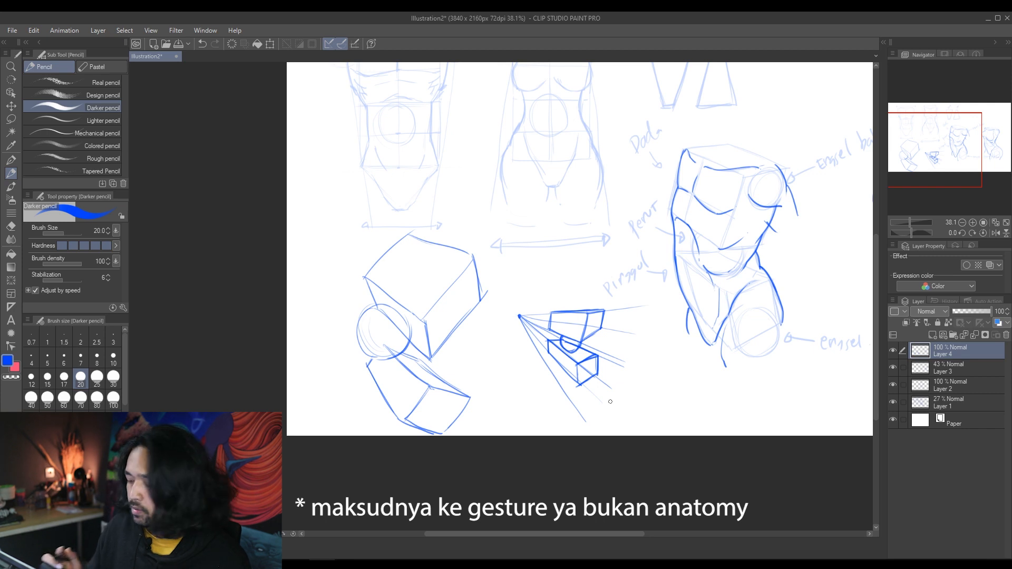
{"action": "left_click_drag", "start_coordinate": [323, 317], "coordinate": [327, 366]}
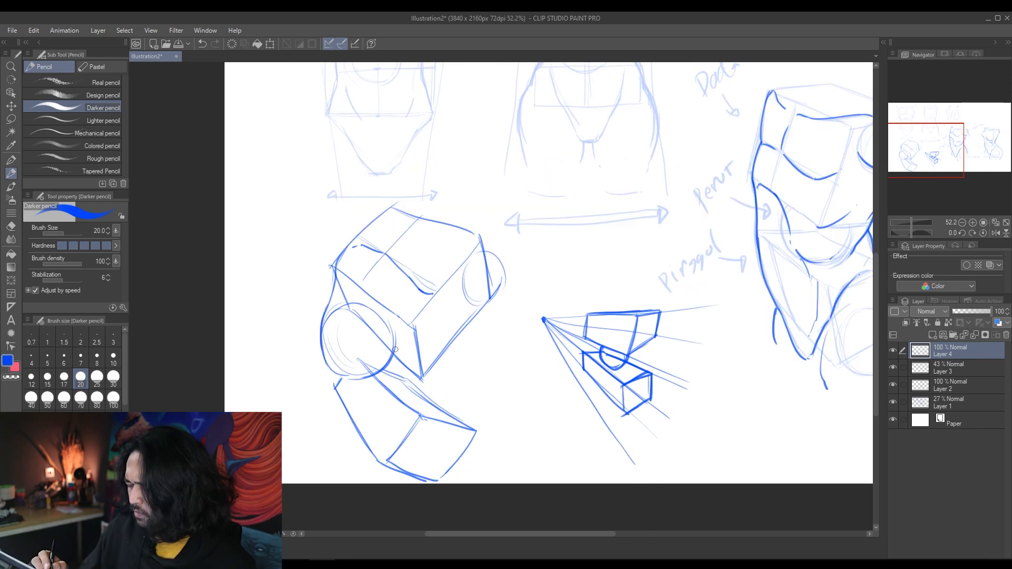
{"action": "key", "text": "ctrl+z"}
{"action": "key", "text": "ctrl+z"}
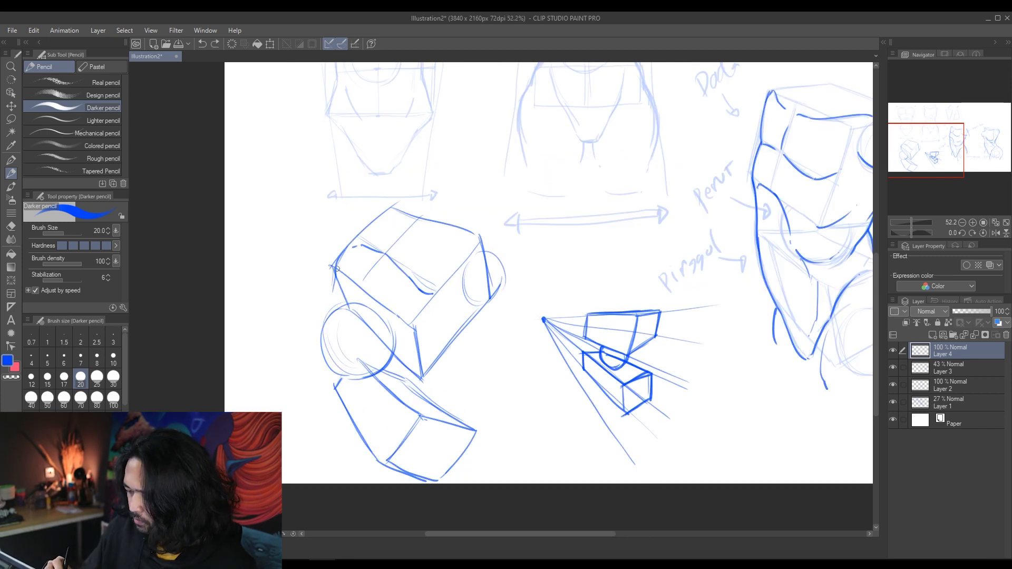
{"action": "mouse_move", "coordinate": [335, 274]}
{"action": "left_mouse_down"}
{"action": "mouse_move", "coordinate": [323, 335]}
{"action": "mouse_move", "coordinate": [355, 420]}
{"action": "mouse_move", "coordinate": [335, 268]}
{"action": "left_mouse_up"}
{"action": "mouse_move", "coordinate": [412, 329]}
{"action": "left_mouse_down"}
{"action": "mouse_move", "coordinate": [442, 321]}
{"action": "mouse_move", "coordinate": [410, 343]}
{"action": "left_mouse_up"}
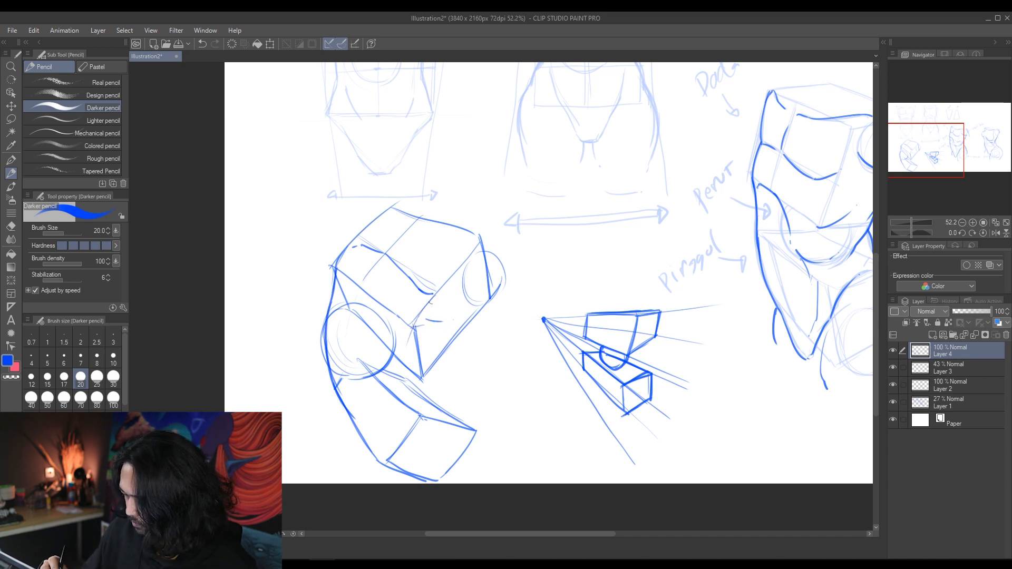
{"action": "key", "text": "ctrl+z"}
Step: Draw the belly, inner waist, hip and thigh contours connecting the tilted chest and pelvis boxes
{"action": "mouse_move", "coordinate": [443, 286]}
{"action": "left_mouse_down"}
{"action": "mouse_move", "coordinate": [413, 321]}
{"action": "mouse_move", "coordinate": [385, 464]}
{"action": "left_mouse_up"}
{"action": "left_click_drag", "start_coordinate": [371, 405], "coordinate": [433, 305]}
{"action": "mouse_move", "coordinate": [444, 353]}
{"action": "left_mouse_down"}
{"action": "mouse_move", "coordinate": [418, 404]}
{"action": "mouse_move", "coordinate": [426, 419]}
{"action": "left_mouse_up"}
{"action": "mouse_move", "coordinate": [450, 343]}
{"action": "left_mouse_down"}
{"action": "mouse_move", "coordinate": [420, 395]}
{"action": "mouse_move", "coordinate": [435, 420]}
{"action": "left_mouse_up"}
{"action": "mouse_move", "coordinate": [436, 293]}
{"action": "left_mouse_down"}
{"action": "mouse_move", "coordinate": [399, 330]}
{"action": "mouse_move", "coordinate": [372, 433]}
{"action": "left_mouse_up"}
{"action": "left_click_drag", "start_coordinate": [385, 345], "coordinate": [431, 298]}
{"action": "left_click_drag", "start_coordinate": [446, 343], "coordinate": [429, 416]}
{"action": "left_click_drag", "start_coordinate": [395, 399], "coordinate": [383, 455]}
{"action": "mouse_move", "coordinate": [397, 391]}
{"action": "left_mouse_down"}
{"action": "mouse_move", "coordinate": [380, 468]}
{"action": "mouse_move", "coordinate": [388, 475]}
{"action": "left_mouse_up"}
{"action": "mouse_move", "coordinate": [420, 387]}
{"action": "left_mouse_down"}
{"action": "mouse_move", "coordinate": [481, 424]}
{"action": "mouse_move", "coordinate": [490, 453]}
{"action": "left_mouse_up"}
{"action": "left_click_drag", "start_coordinate": [420, 392], "coordinate": [477, 411]}
Step: Strengthen the tilted torso's rib, chest, collar and outer waist contours
{"action": "key", "text": "e"}
{"action": "key", "text": "p"}
{"action": "left_click_drag", "start_coordinate": [425, 373], "coordinate": [489, 311]}
{"action": "left_click_drag", "start_coordinate": [489, 306], "coordinate": [470, 336]}
{"action": "left_click_drag", "start_coordinate": [423, 291], "coordinate": [442, 292]}
{"action": "mouse_move", "coordinate": [395, 207]}
{"action": "left_mouse_down"}
{"action": "mouse_move", "coordinate": [403, 224]}
{"action": "mouse_move", "coordinate": [481, 242]}
{"action": "left_mouse_up"}
{"action": "mouse_move", "coordinate": [334, 285]}
{"action": "left_mouse_down"}
{"action": "mouse_move", "coordinate": [328, 341]}
{"action": "mouse_move", "coordinate": [353, 427]}
{"action": "left_mouse_up"}
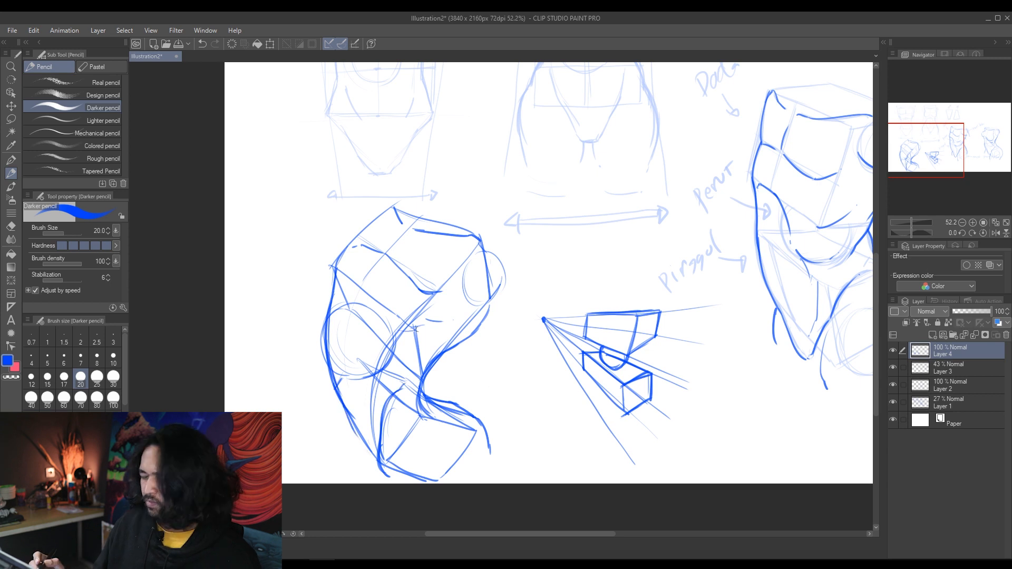
Step: Erase the upper hip line of the tilted torso and redraw the waist-to-hip contour as a rounded curve around the pelvis box
{"action": "key", "text": "e"}
{"action": "mouse_move", "coordinate": [438, 402]}
{"action": "left_mouse_down"}
{"action": "mouse_move", "coordinate": [464, 405]}
{"action": "mouse_move", "coordinate": [487, 437]}
{"action": "left_mouse_up"}
{"action": "key", "text": "p"}
{"action": "left_click_drag", "start_coordinate": [425, 378], "coordinate": [422, 417]}
{"action": "mouse_move", "coordinate": [457, 337]}
{"action": "left_mouse_down"}
{"action": "mouse_move", "coordinate": [420, 411]}
{"action": "mouse_move", "coordinate": [462, 414]}
{"action": "mouse_move", "coordinate": [490, 459]}
{"action": "left_mouse_up"}
{"action": "left_click_drag", "start_coordinate": [427, 396], "coordinate": [454, 409]}
{"action": "left_click_drag", "start_coordinate": [487, 444], "coordinate": [491, 469]}
Step: Draw the crotch and thigh lines below the pelvis box and the outer hip and thigh contour below the belly ball
{"action": "left_click_drag", "start_coordinate": [396, 467], "coordinate": [388, 483]}
{"action": "left_click_drag", "start_coordinate": [404, 446], "coordinate": [388, 482]}
{"action": "left_click_drag", "start_coordinate": [486, 462], "coordinate": [477, 484]}
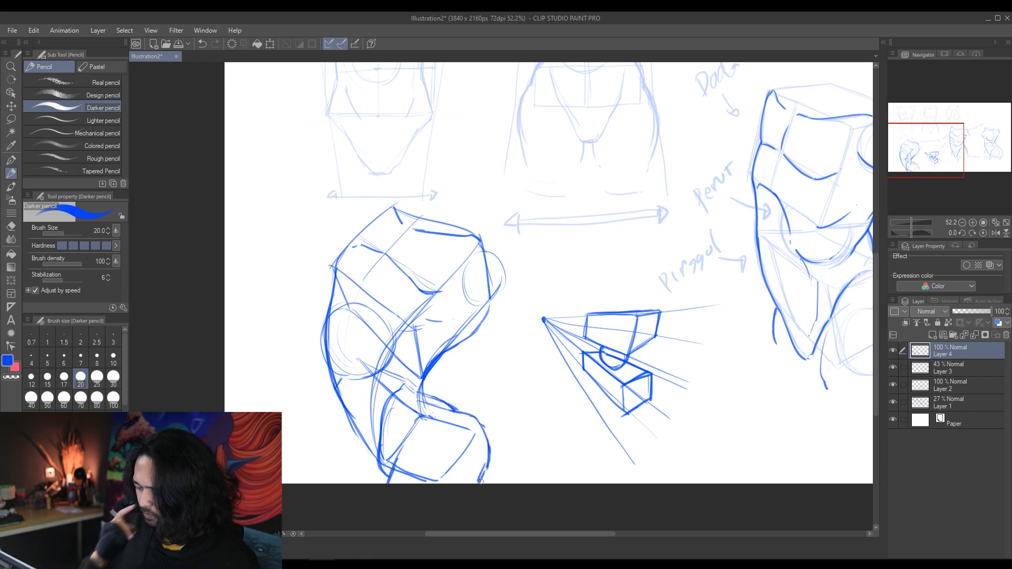
{"action": "left_click_drag", "start_coordinate": [350, 394], "coordinate": [337, 429]}
{"action": "left_click_drag", "start_coordinate": [361, 446], "coordinate": [378, 472]}
{"action": "left_click_drag", "start_coordinate": [342, 406], "coordinate": [346, 483]}
Step: Draw the shoulder and upper-arm contours around the joint circle and strengthen the chest box's upper outer edge
{"action": "left_click_drag", "start_coordinate": [440, 368], "coordinate": [426, 395]}
{"action": "mouse_move", "coordinate": [481, 328]}
{"action": "left_mouse_down"}
{"action": "mouse_move", "coordinate": [456, 347]}
{"action": "mouse_move", "coordinate": [478, 326]}
{"action": "left_mouse_up"}
{"action": "left_click_drag", "start_coordinate": [464, 287], "coordinate": [513, 273]}
{"action": "left_click_drag", "start_coordinate": [477, 234], "coordinate": [522, 263]}
{"action": "left_click_drag", "start_coordinate": [485, 315], "coordinate": [518, 306]}
{"action": "left_click_drag", "start_coordinate": [517, 259], "coordinate": [542, 270]}
{"action": "mouse_move", "coordinate": [337, 275]}
{"action": "left_mouse_down"}
{"action": "mouse_move", "coordinate": [332, 301]}
{"action": "mouse_move", "coordinate": [362, 226]}
{"action": "mouse_move", "coordinate": [395, 206]}
{"action": "left_mouse_up"}
{"action": "left_click_drag", "start_coordinate": [378, 212], "coordinate": [354, 248]}
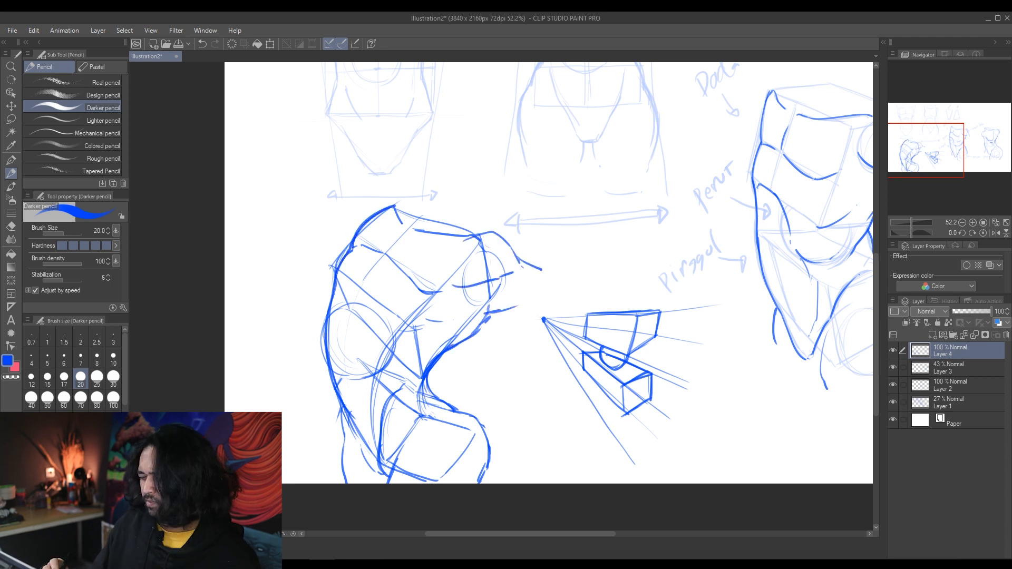
Step: Review the full sheet of torso studies, comparing the tilted torso with the other poses
{"action": "key", "text": "ctrl+space"}
{"action": "left_click_drag", "start_coordinate": [648, 438], "coordinate": [654, 440]}
{"action": "key", "text": "space"}
{"action": "left_click_drag", "start_coordinate": [671, 446], "coordinate": [583, 447]}
{"action": "key", "text": "ctrl+space"}
{"action": "left_click_drag", "start_coordinate": [704, 448], "coordinate": [659, 435]}
{"action": "key", "text": "space"}
{"action": "left_click_drag", "start_coordinate": [781, 417], "coordinate": [600, 457]}
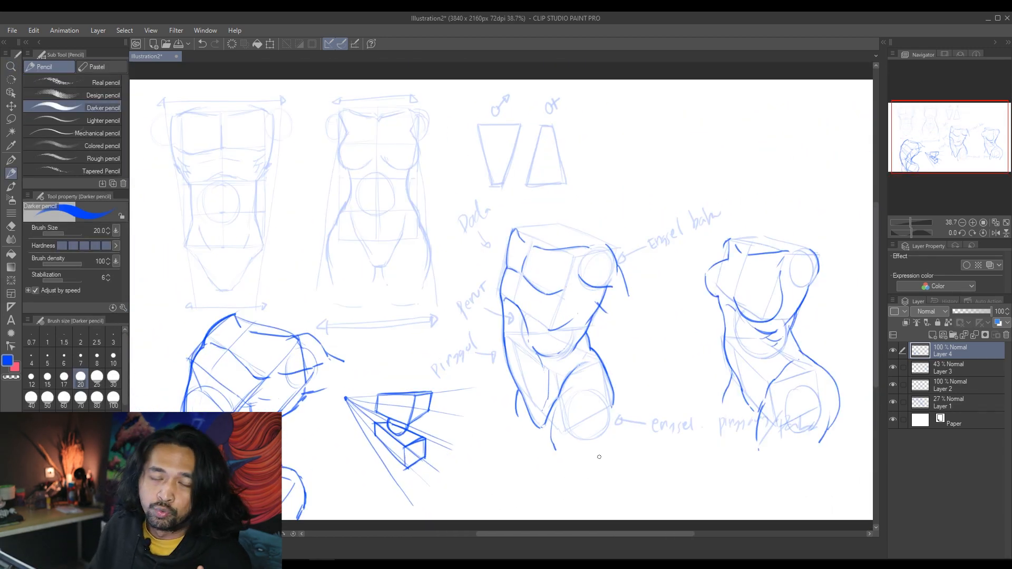